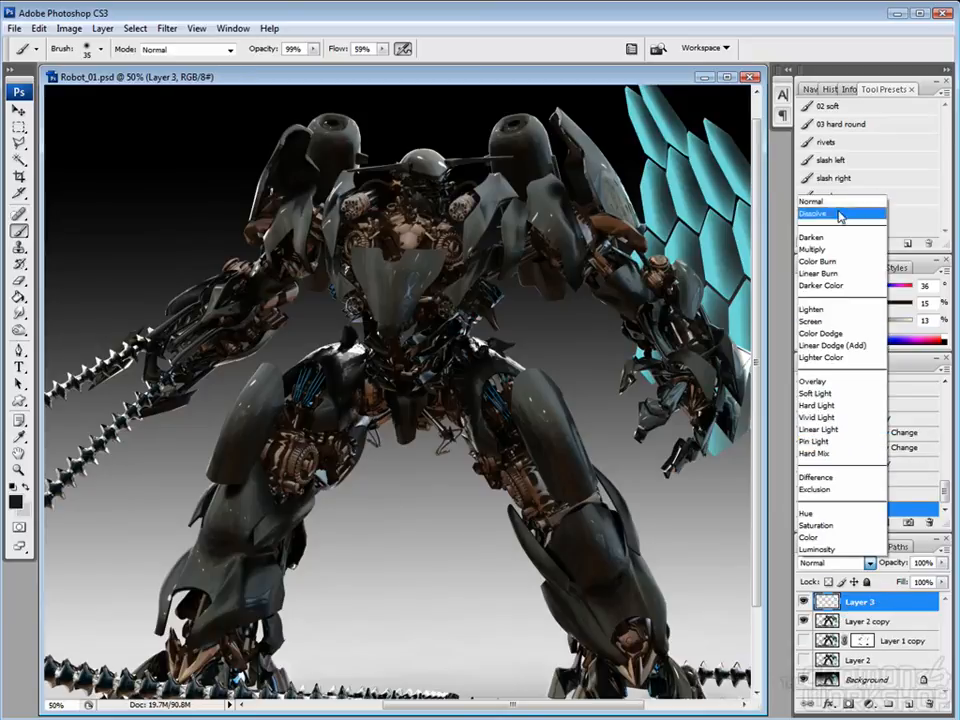
# Set the new top layer to Overlay blending and rename it 'panel lines'
pyautogui.click(836, 362)
pyautogui.doubleClick(858, 603)
pyautogui.write('p')
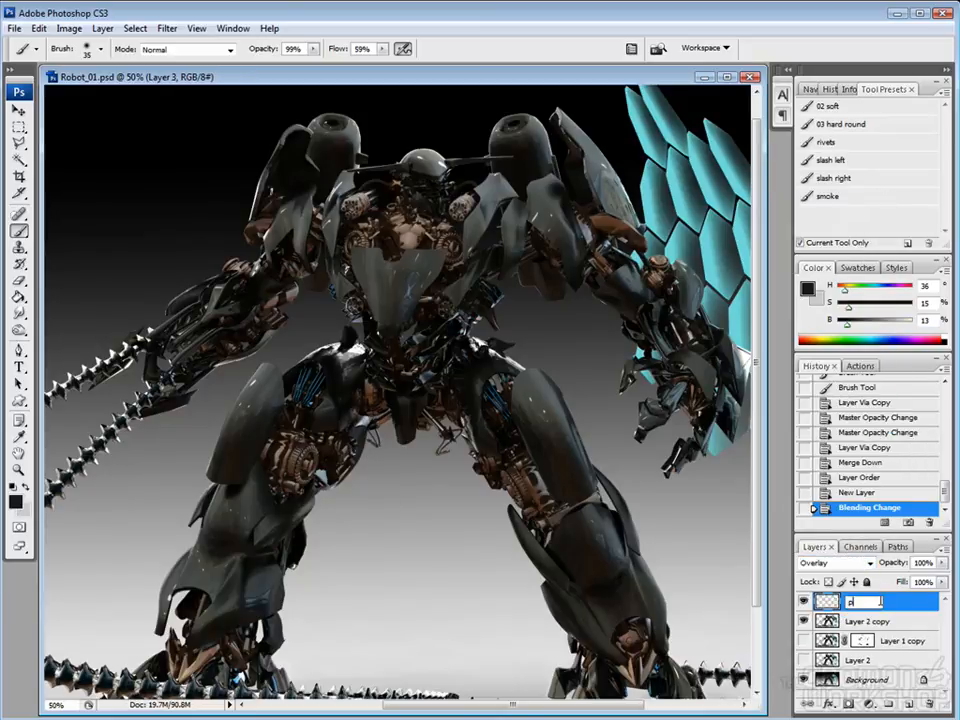
pyautogui.write('anel lines')
pyautogui.press('Return')
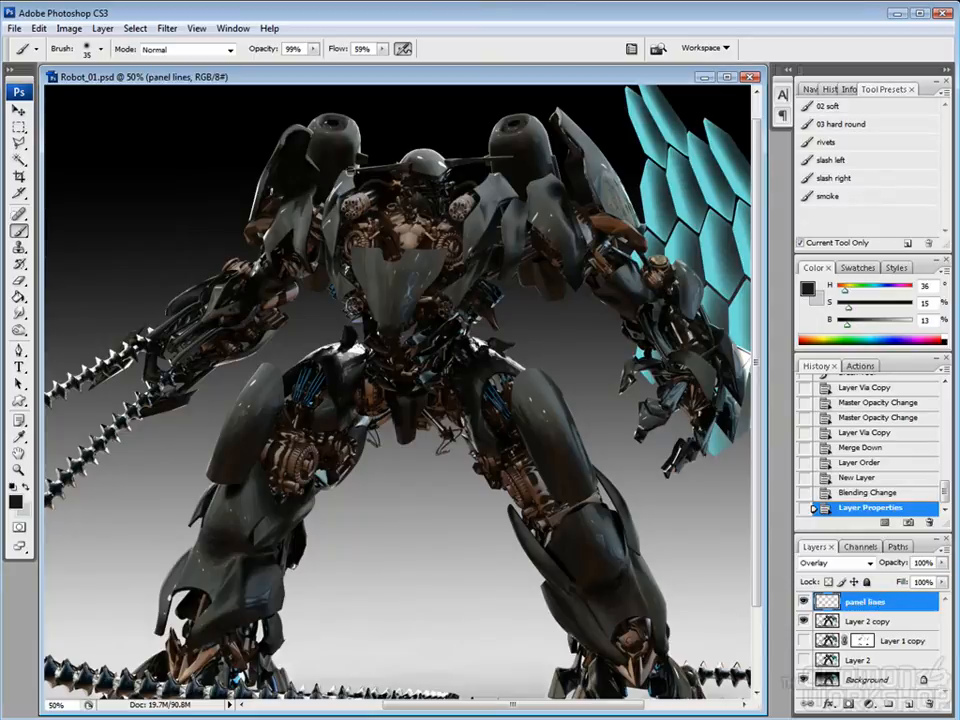
pyautogui.click(841, 106)
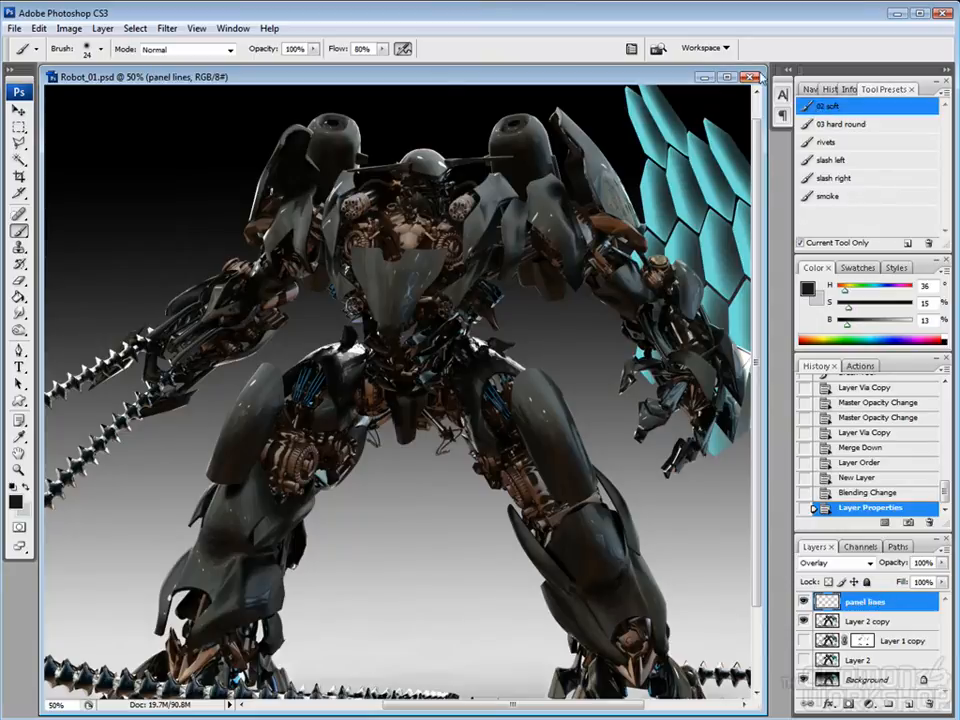
# Zoom to 100% on the thigh armor, shrink the brush slightly and set a mid-grey paint colour
pyautogui.moveTo(758, 150)
pyautogui.mouseDown()
pyautogui.moveTo(793, 147)
pyautogui.moveTo(777, 360)
pyautogui.mouseUp()
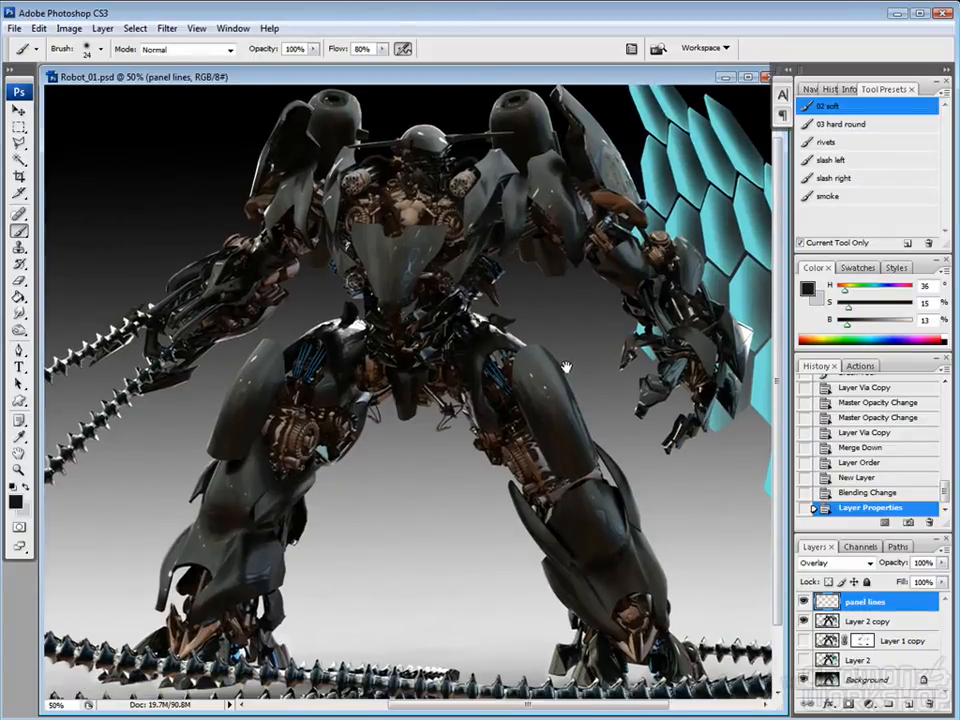
pyautogui.moveTo(590, 313); pyautogui.dragTo(560, 200)
pyautogui.scroll(2, 480, 253)
pyautogui.moveTo(480, 253); pyautogui.dragTo(390, 188)
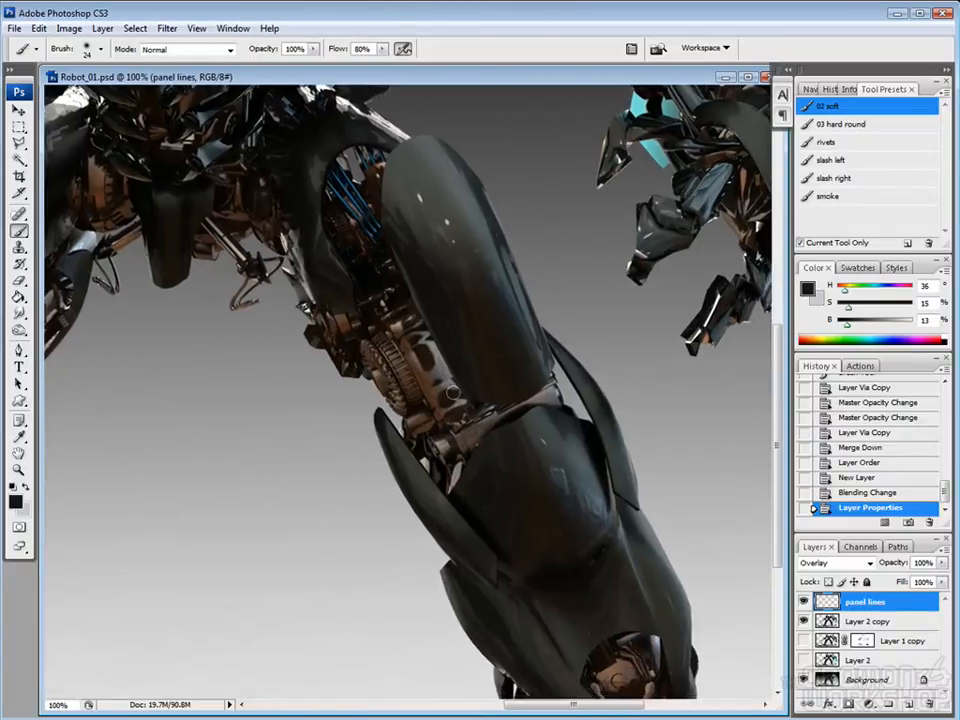
pyautogui.press('[')
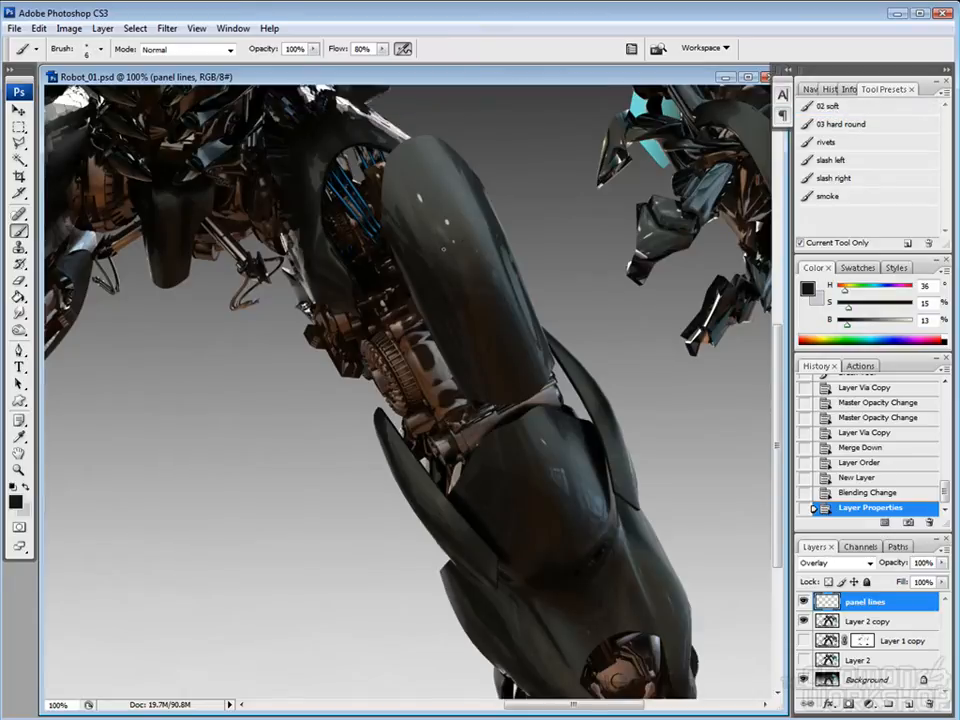
pyautogui.moveTo(480, 400); pyautogui.dragTo(600, 600)
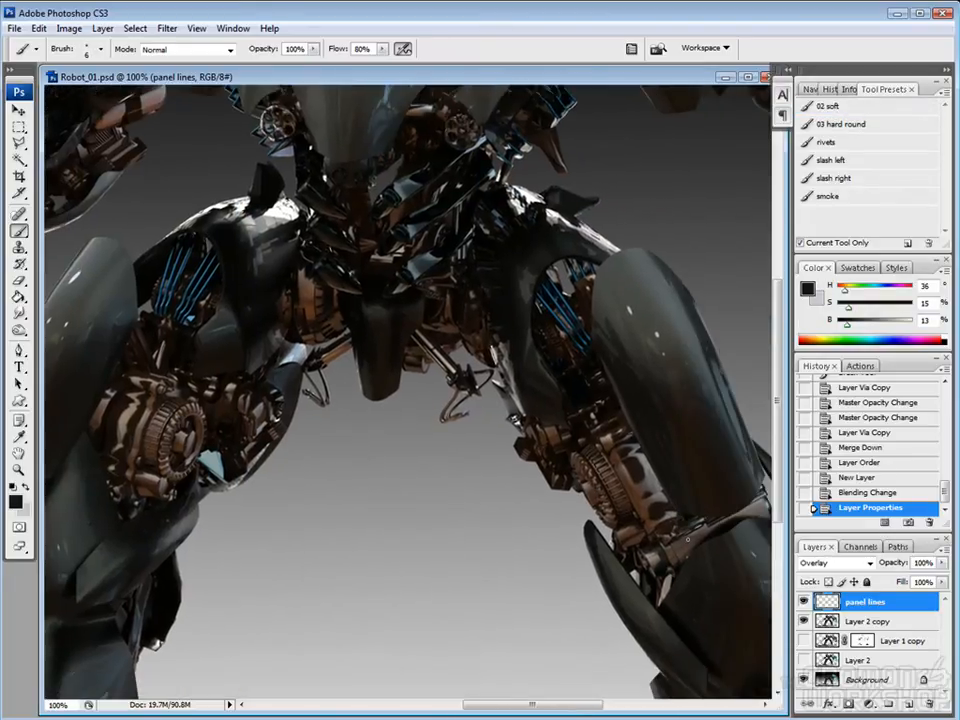
pyautogui.moveTo(480, 400); pyautogui.dragTo(520, 350)
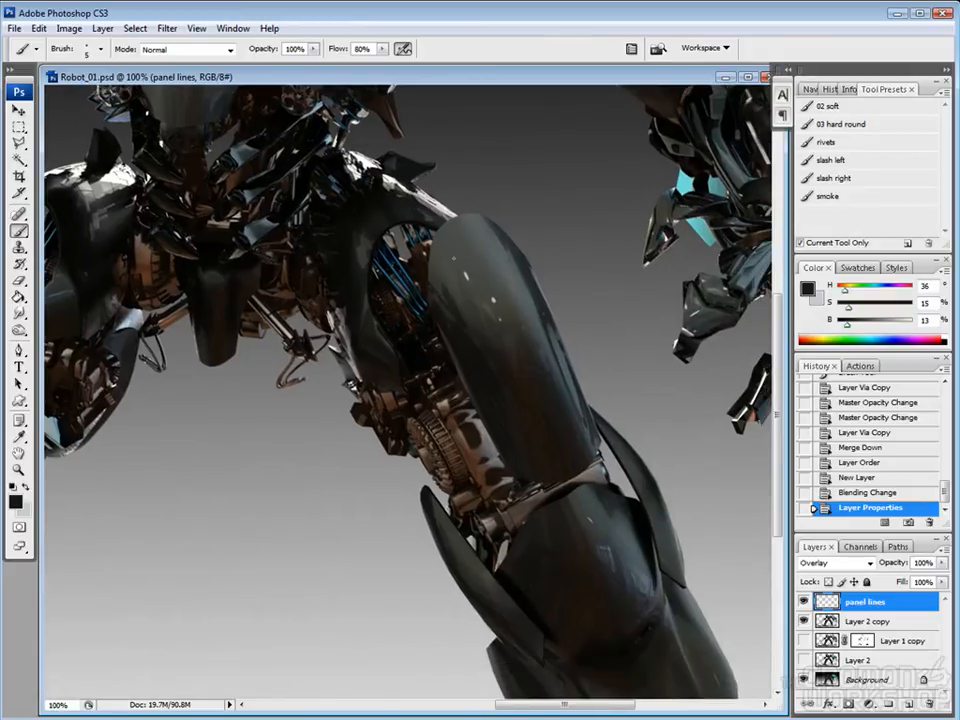
pyautogui.moveTo(847, 322); pyautogui.dragTo(873, 322)
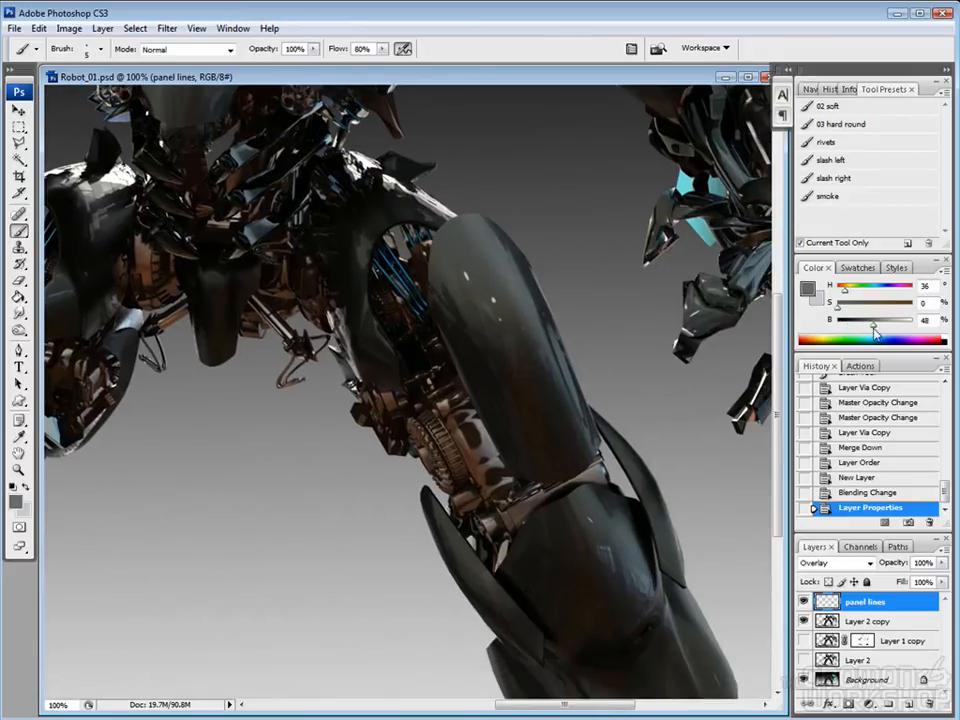
# Paint thin grey panel lines on the thigh plate, erasing a stray part with the Eraser
pyautogui.moveTo(480, 400); pyautogui.dragTo(466, 361)
pyautogui.moveTo(373, 300); pyautogui.dragTo(379, 330)
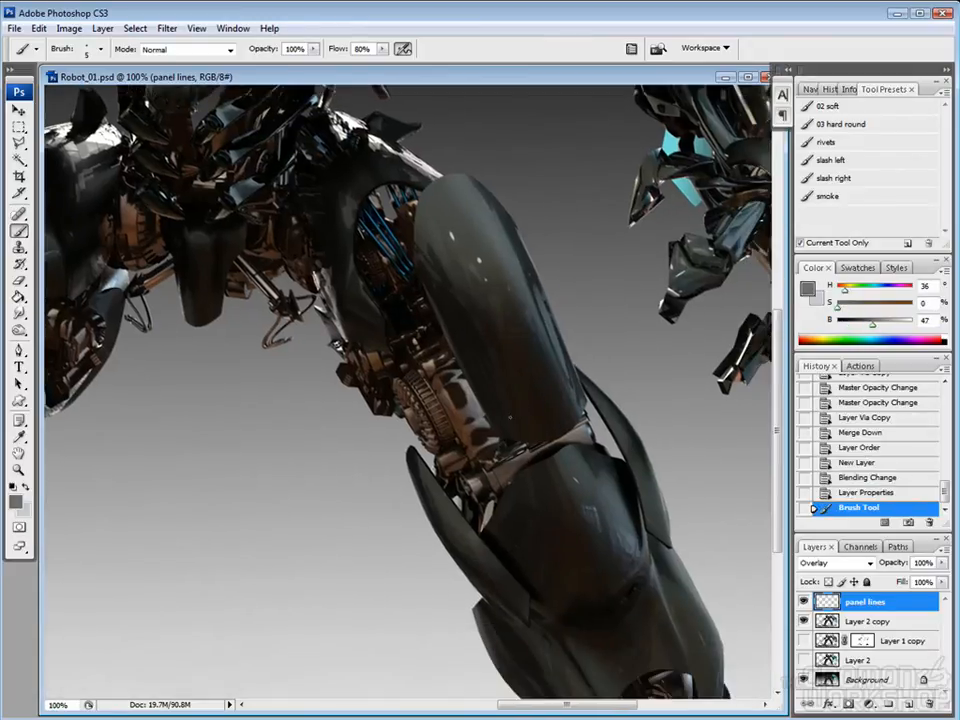
pyautogui.moveTo(640, 290)
pyautogui.mouseDown()
pyautogui.moveTo(680, 315)
pyautogui.moveTo(670, 355)
pyautogui.moveTo(673, 290)
pyautogui.mouseUp()
pyautogui.press('e')
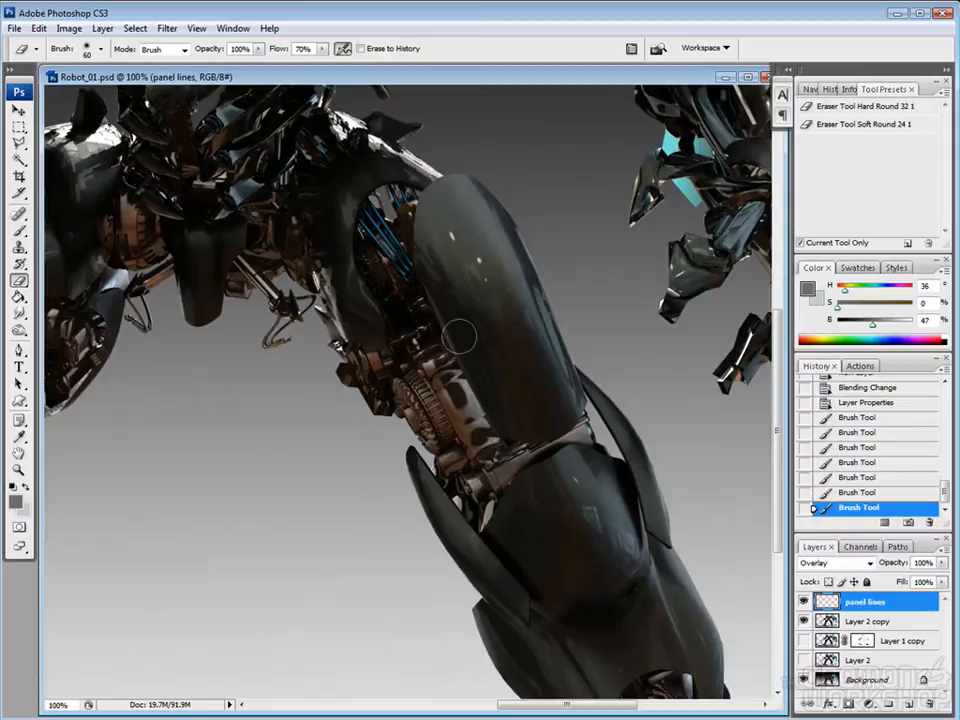
pyautogui.moveTo(345, 252); pyautogui.dragTo(412, 282)
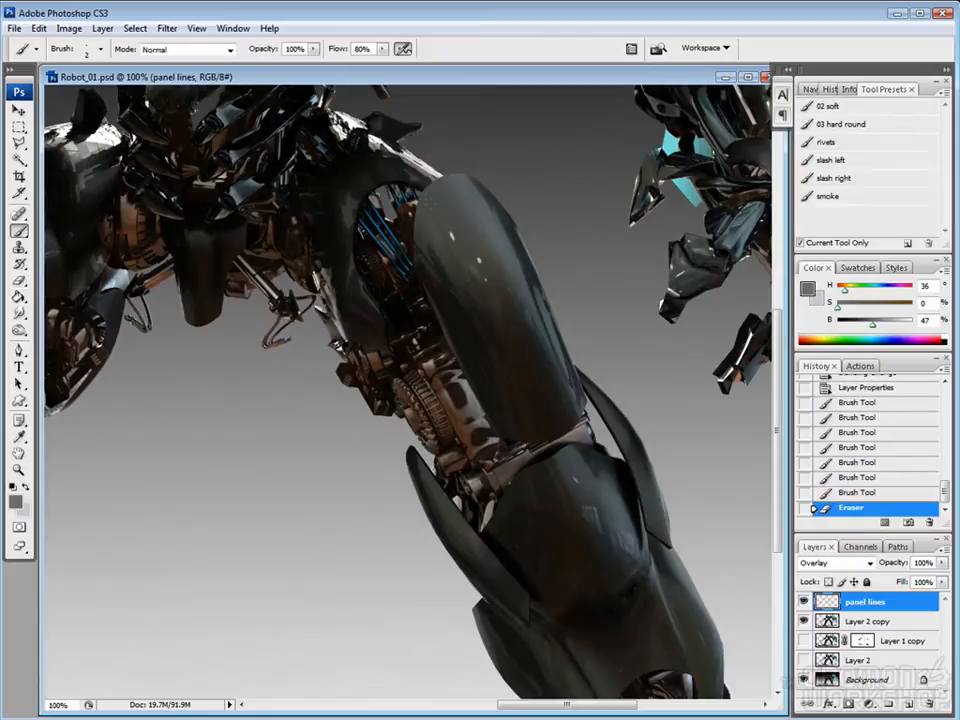
pyautogui.press('b')
pyautogui.moveTo(630, 369)
pyautogui.mouseDown()
pyautogui.moveTo(658, 369)
pyautogui.moveTo(657, 324)
pyautogui.mouseUp()
pyautogui.moveTo(633, 312)
pyautogui.mouseDown()
pyautogui.moveTo(657, 312)
pyautogui.moveTo(657, 291)
pyautogui.mouseUp()
pyautogui.scroll(-2, 400, 350)
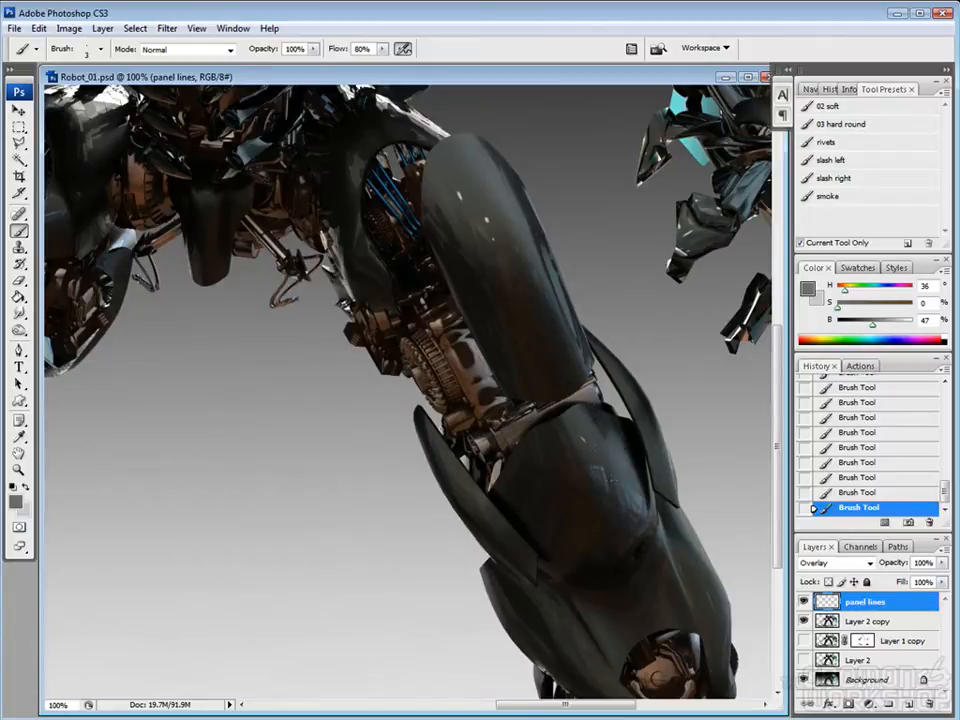
# Enable Bevel and Emboss on panel lines with Direction Down and adjusted angle and altitude
pyautogui.doubleClick(828, 602)
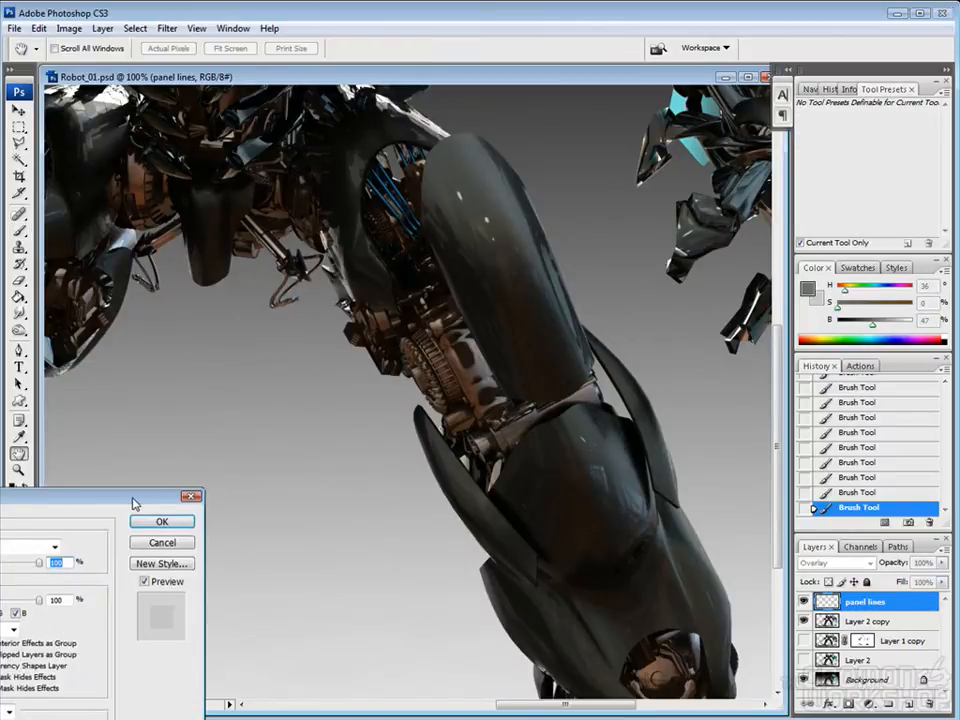
pyautogui.moveTo(60, 240); pyautogui.dragTo(250, 362)
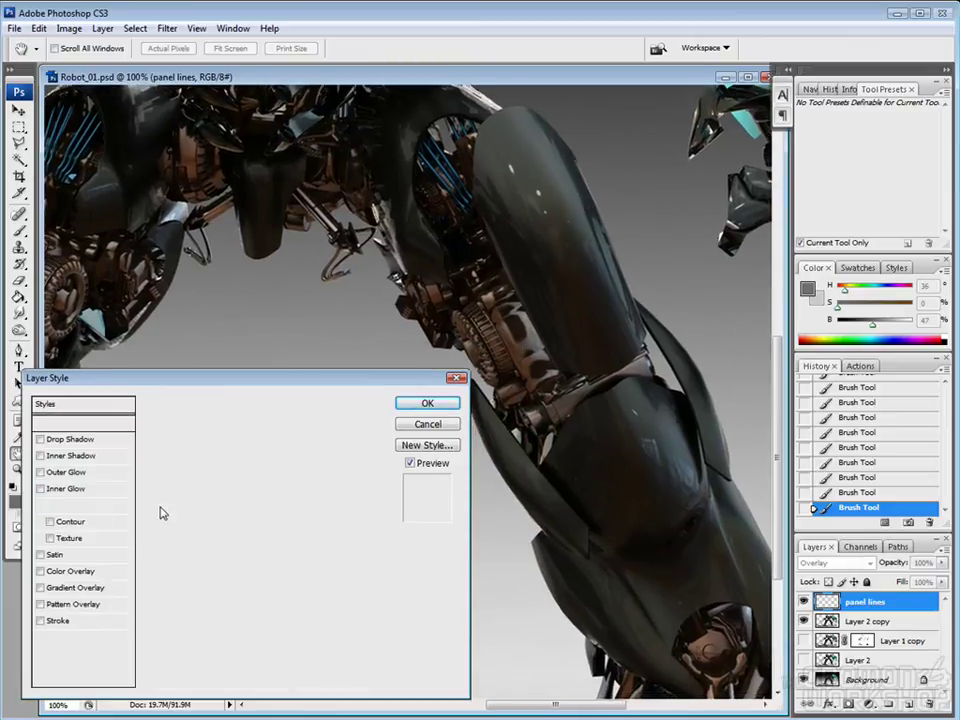
pyautogui.click(78, 504)
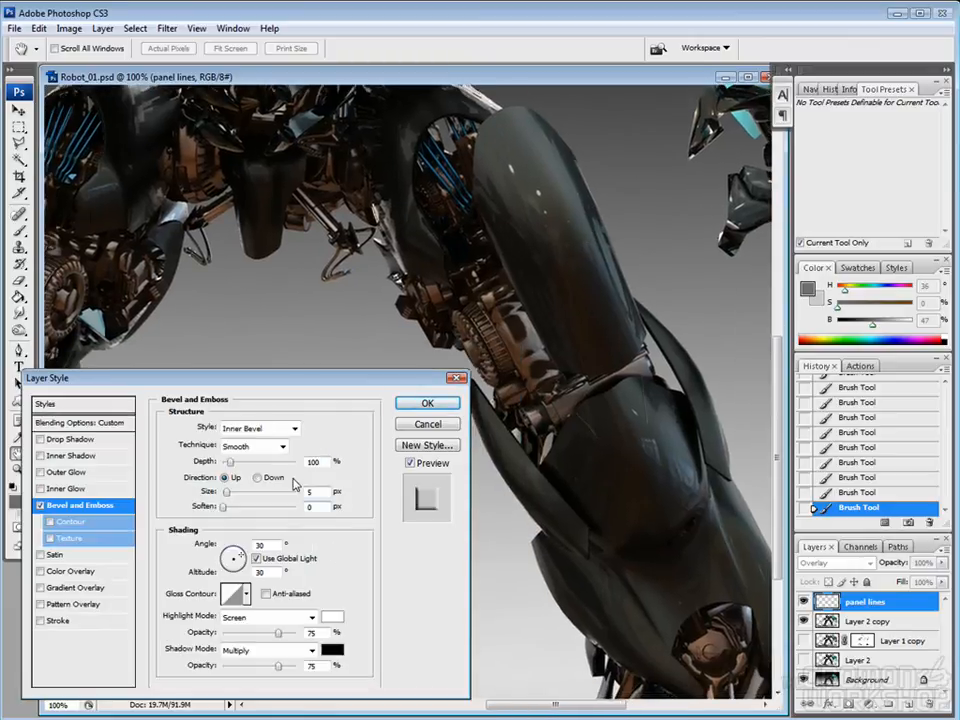
pyautogui.click(258, 477)
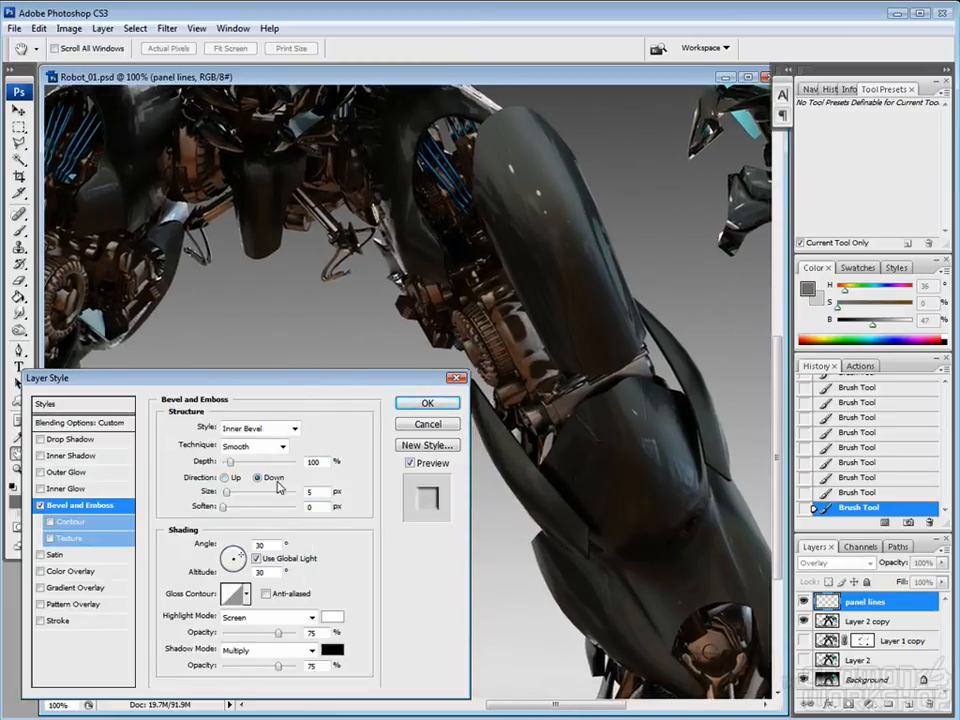
pyautogui.click(260, 544)
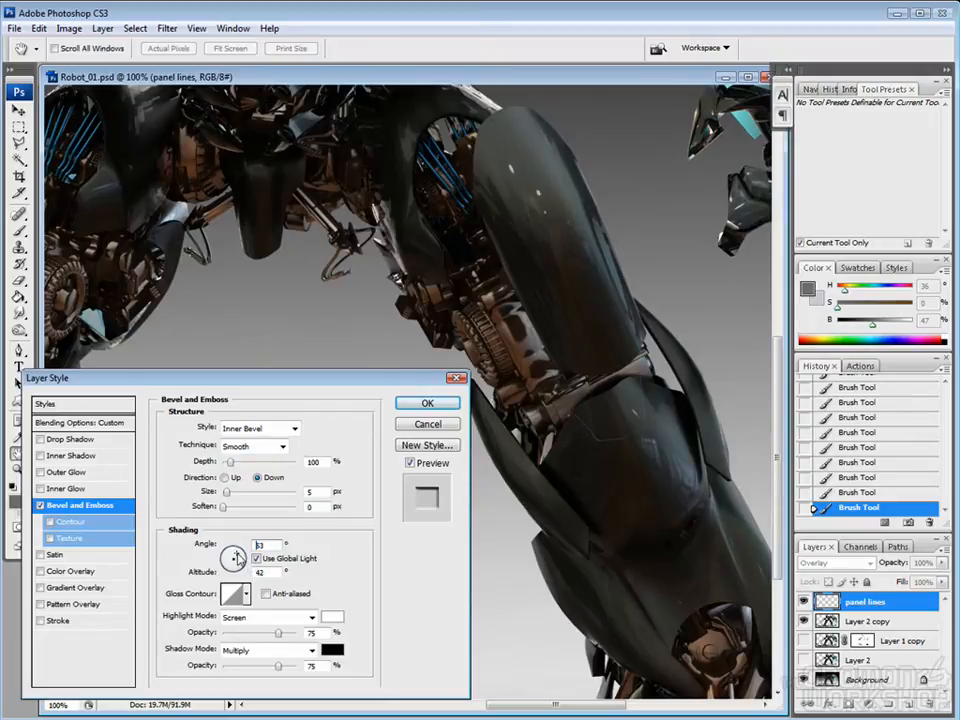
pyautogui.moveTo(234, 556); pyautogui.dragTo(238, 556)
# Set shadow opacity to 100, pick a pale grey highlight sampled from the robot, and apply
pyautogui.moveTo(278, 666); pyautogui.dragTo(325, 665)
pyautogui.click(332, 650)
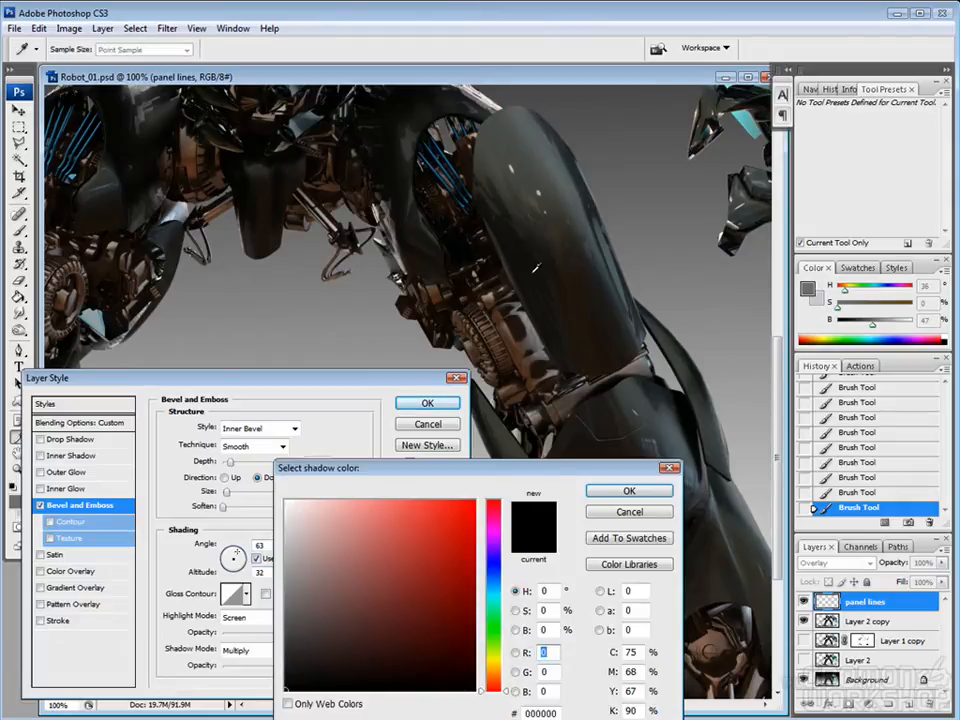
pyautogui.click(629, 491)
pyautogui.click(332, 617)
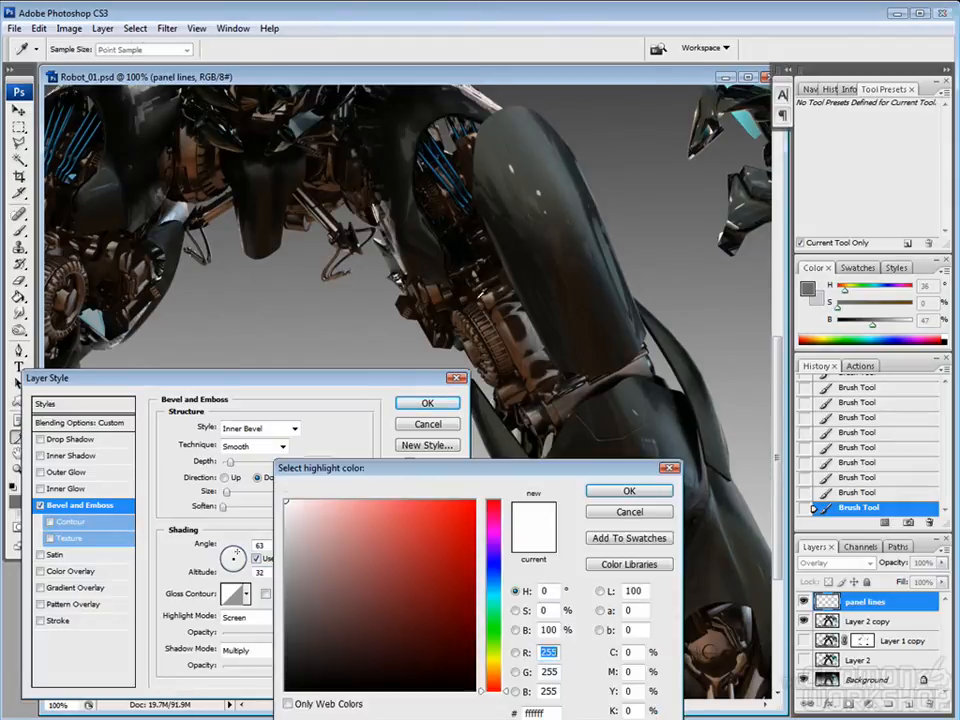
pyautogui.click(524, 228)
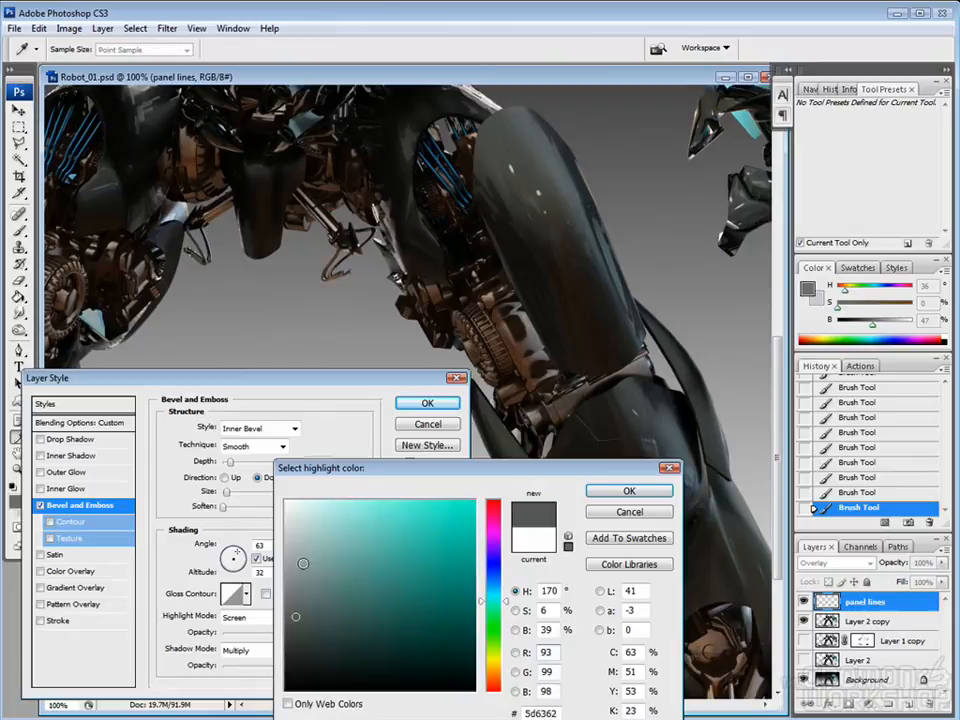
pyautogui.click(292, 527)
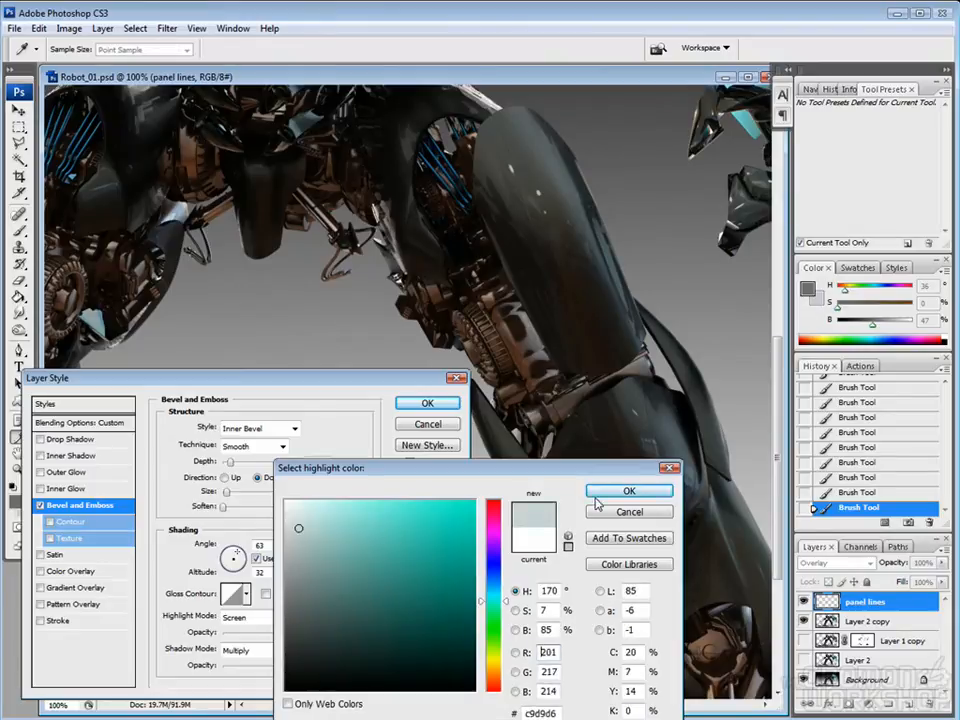
pyautogui.click(629, 491)
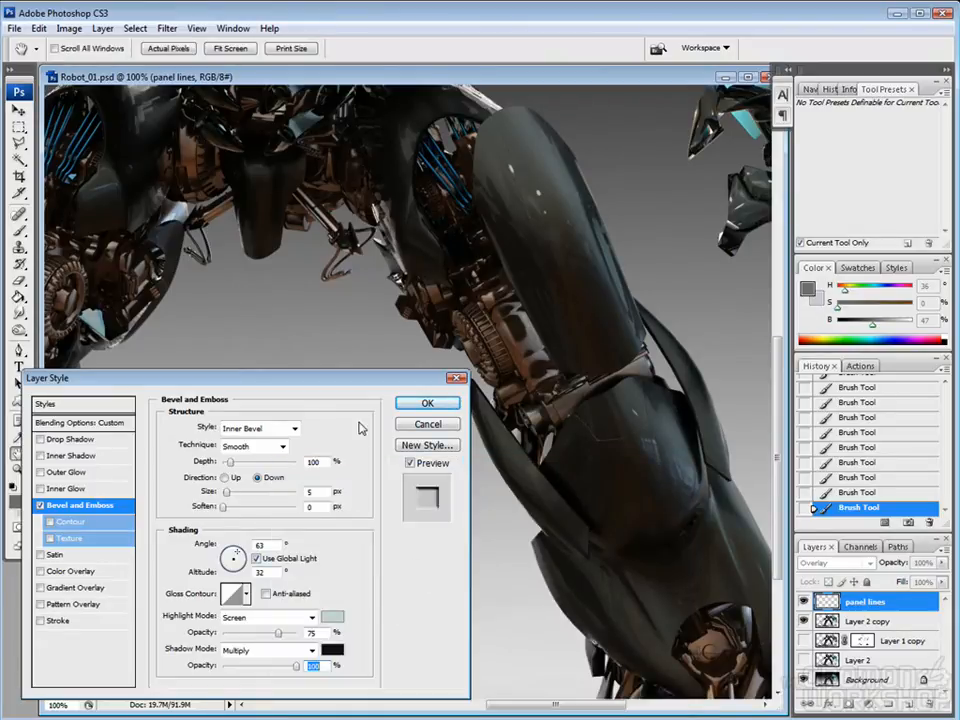
pyautogui.click(427, 403)
# Paint small beveled details on the thigh plate, erasing and undoing then repainting a stroke
pyautogui.moveTo(468, 468); pyautogui.dragTo(456, 488)
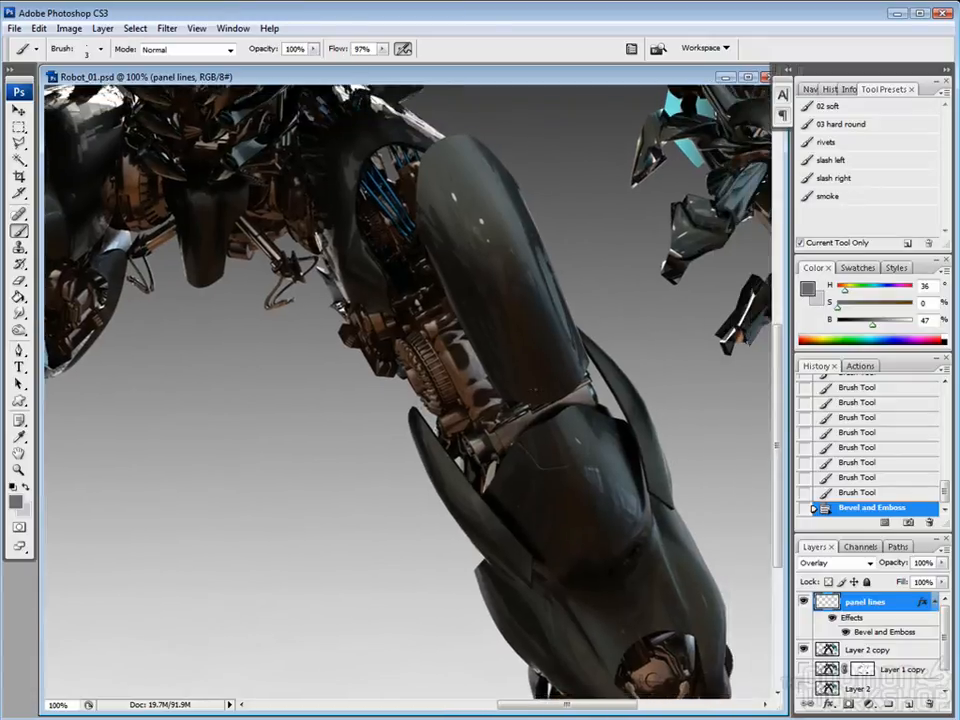
pyautogui.moveTo(634, 368)
pyautogui.mouseDown()
pyautogui.moveTo(678, 382)
pyautogui.moveTo(675, 346)
pyautogui.moveTo(620, 350)
pyautogui.moveTo(620, 340)
pyautogui.moveTo(675, 324)
pyautogui.moveTo(675, 290)
pyautogui.mouseUp()
pyautogui.moveTo(615, 280); pyautogui.dragTo(620, 295)
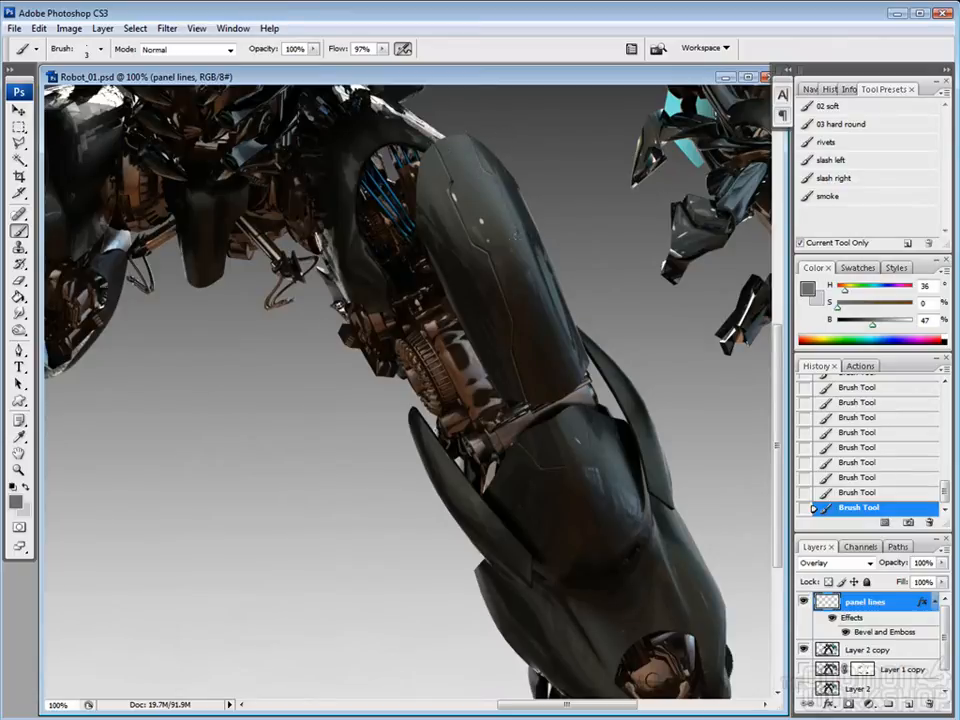
pyautogui.press('e')
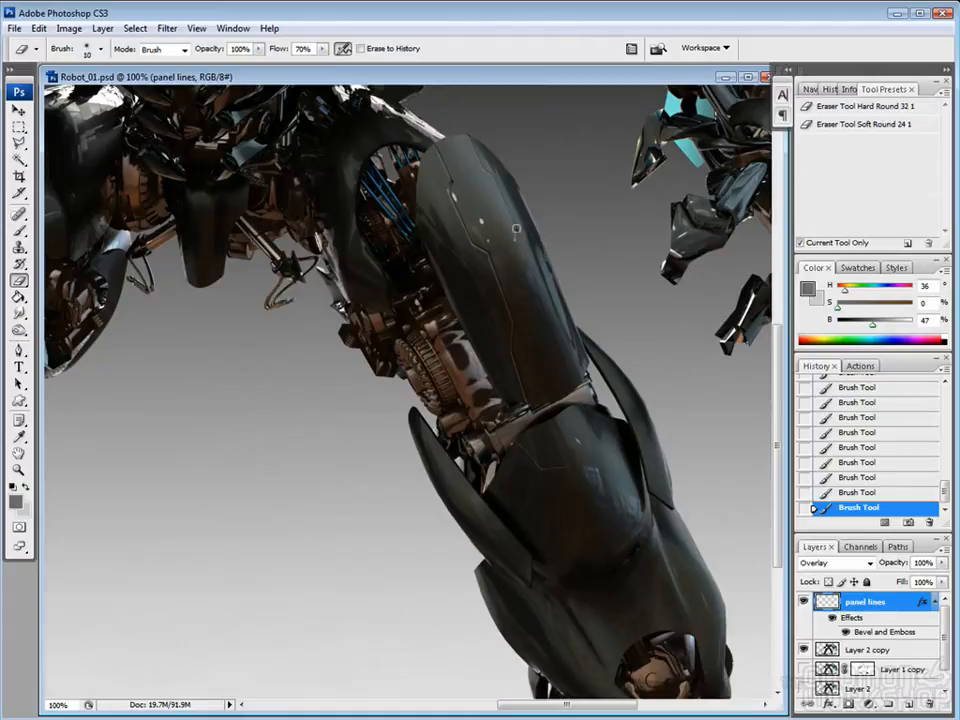
pyautogui.moveTo(641, 381); pyautogui.dragTo(620, 382)
pyautogui.press('b')
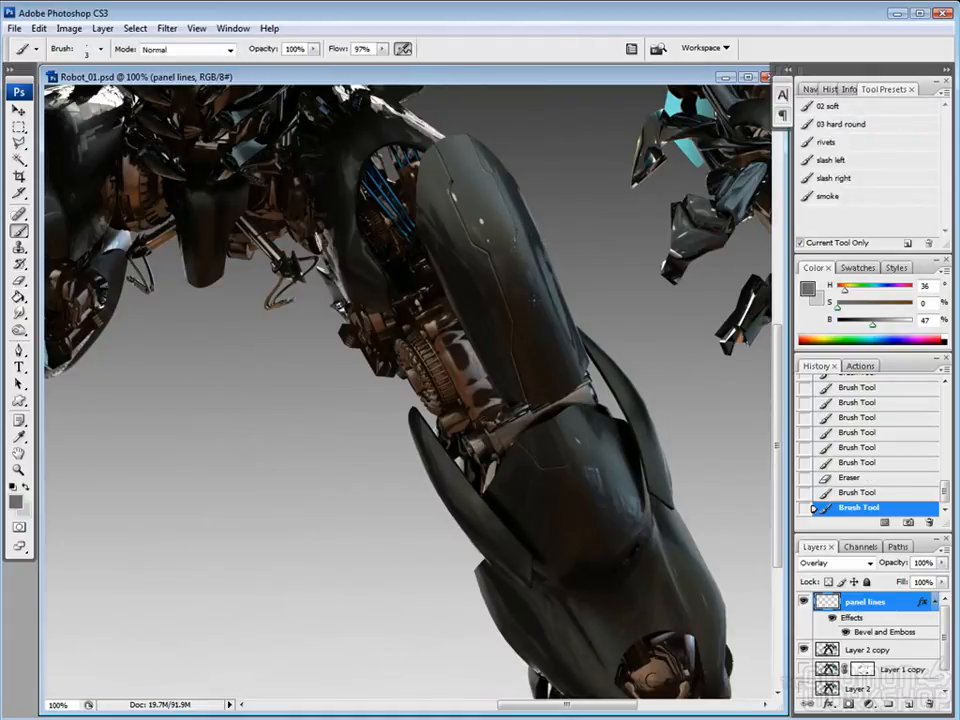
pyautogui.hotkey('ctrl', 'z')
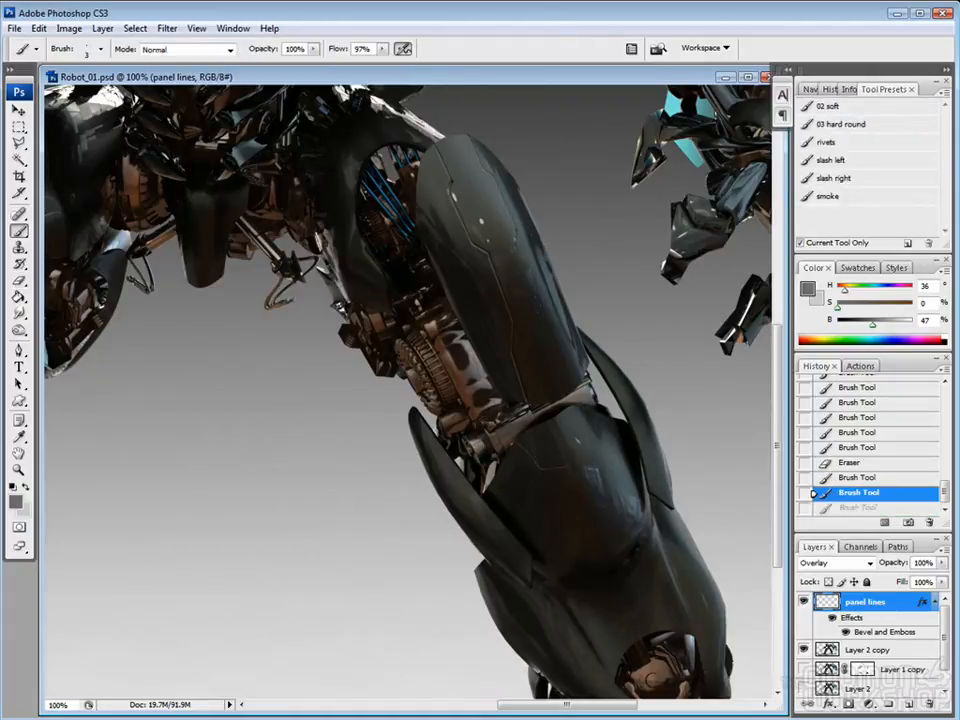
pyautogui.moveTo(620, 370); pyautogui.dragTo(700, 385)
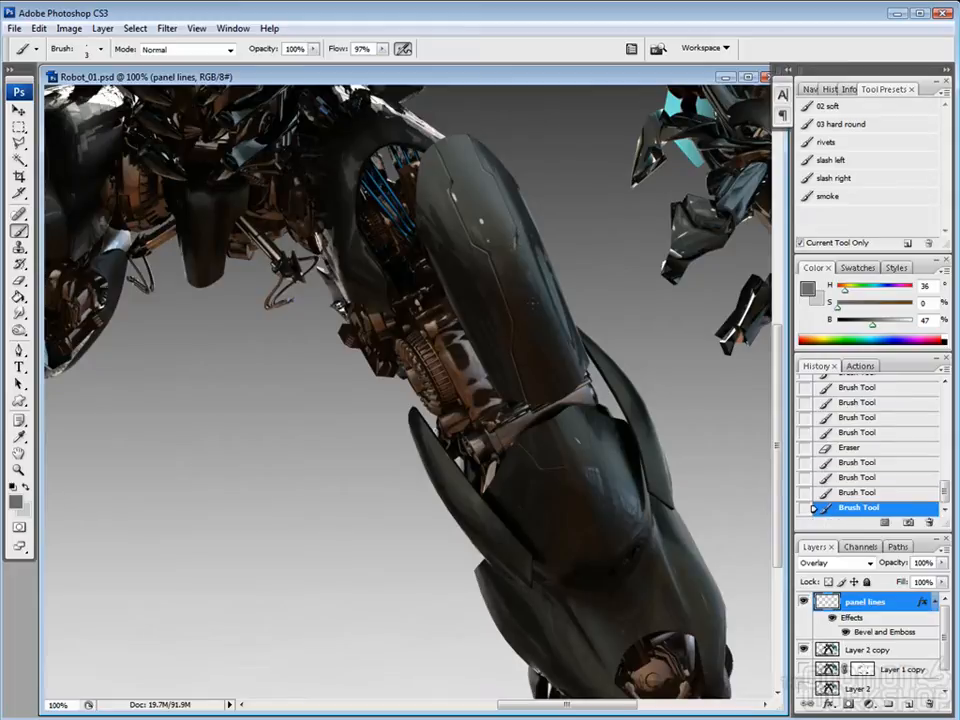
pyautogui.moveTo(645, 320); pyautogui.dragTo(645, 300)
# Erase excess from a line, then polygon-lasso a panel line and nudge it one pixel right
pyautogui.press('e')
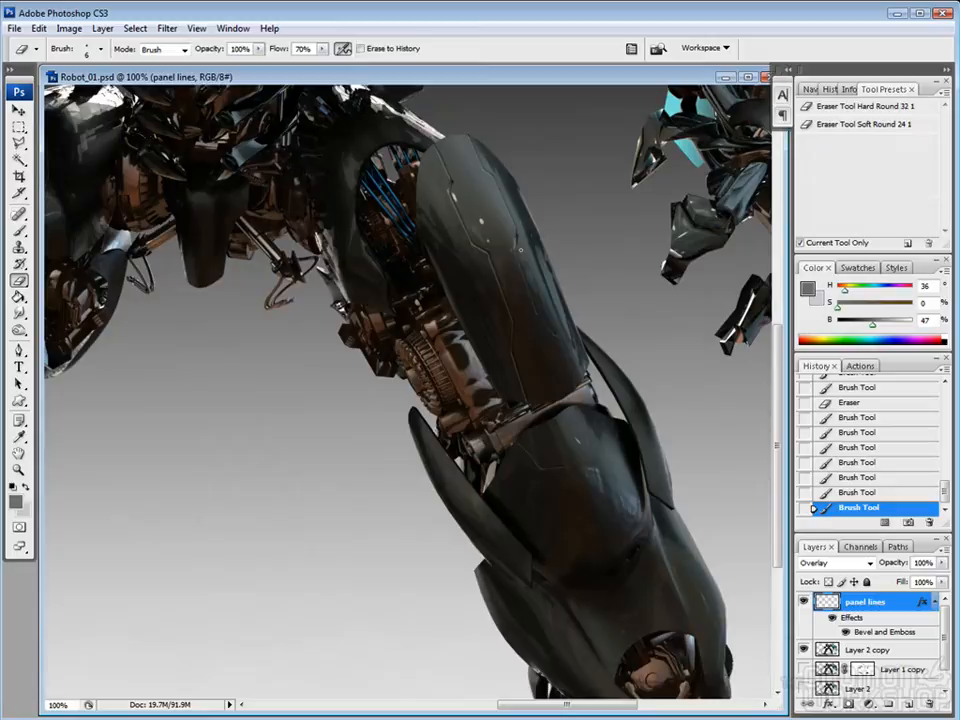
pyautogui.moveTo(517, 240); pyautogui.dragTo(502, 175)
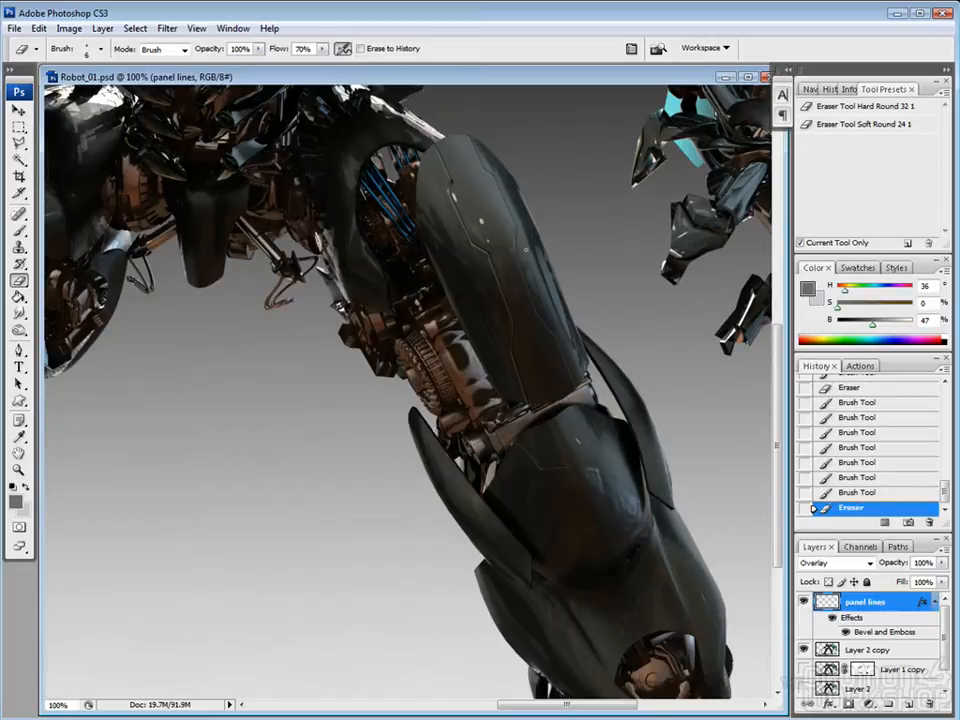
pyautogui.press('l')
pyautogui.click(512, 240)
pyautogui.click(585, 385)
pyautogui.doubleClick(540, 318)
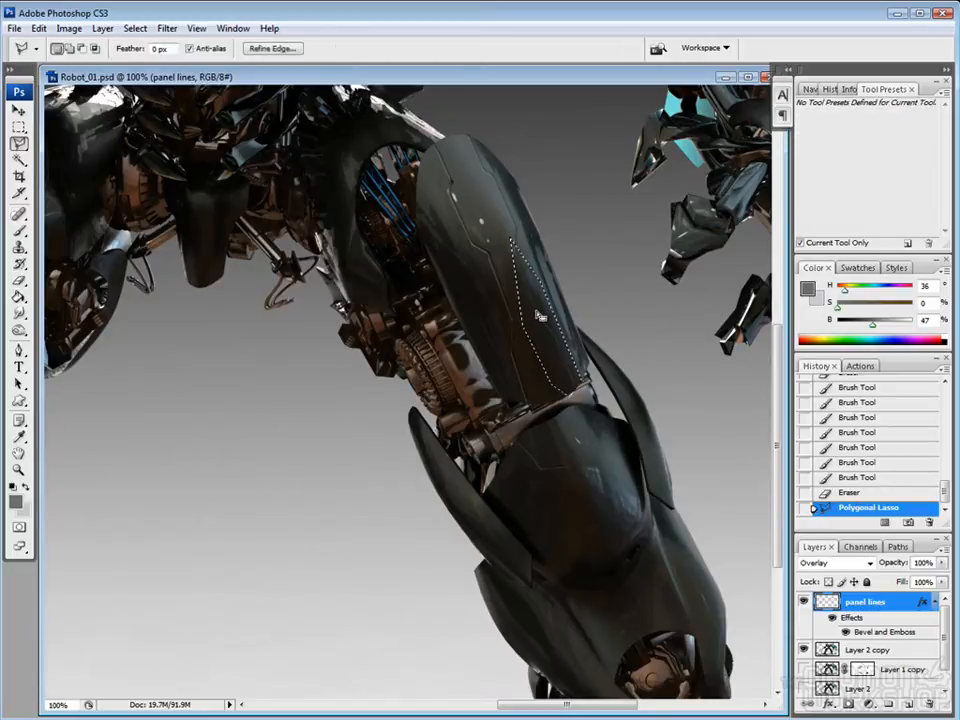
pyautogui.press('v')
pyautogui.press('Right')
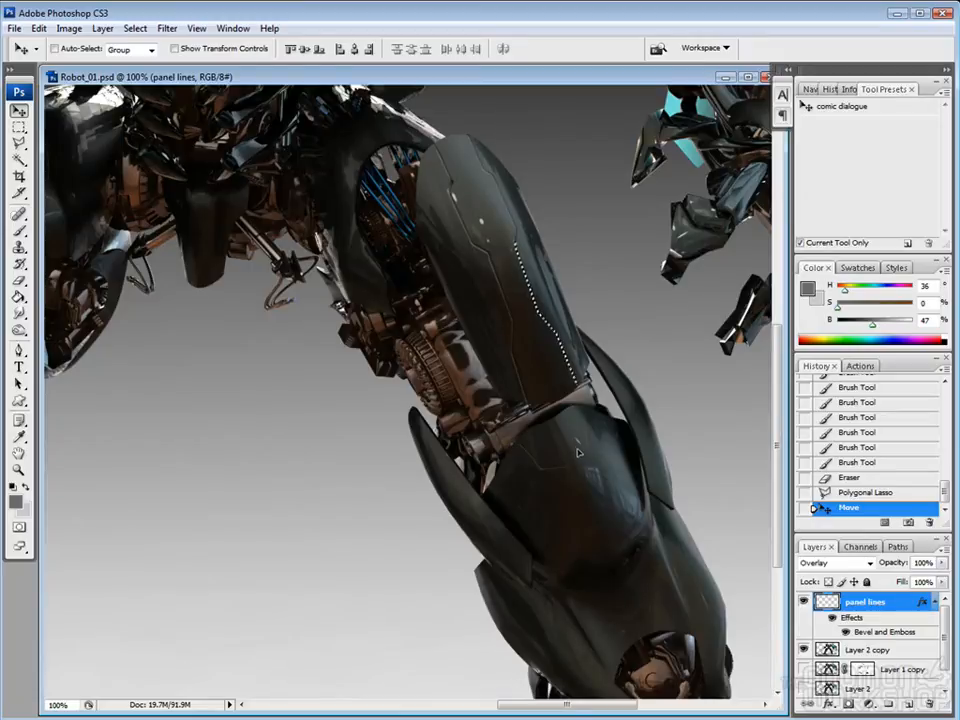
pyautogui.hotkey('ctrl', 'd')
# Clean up stray marks along the lower panel line and plate edge with the Eraser
pyautogui.press('e')
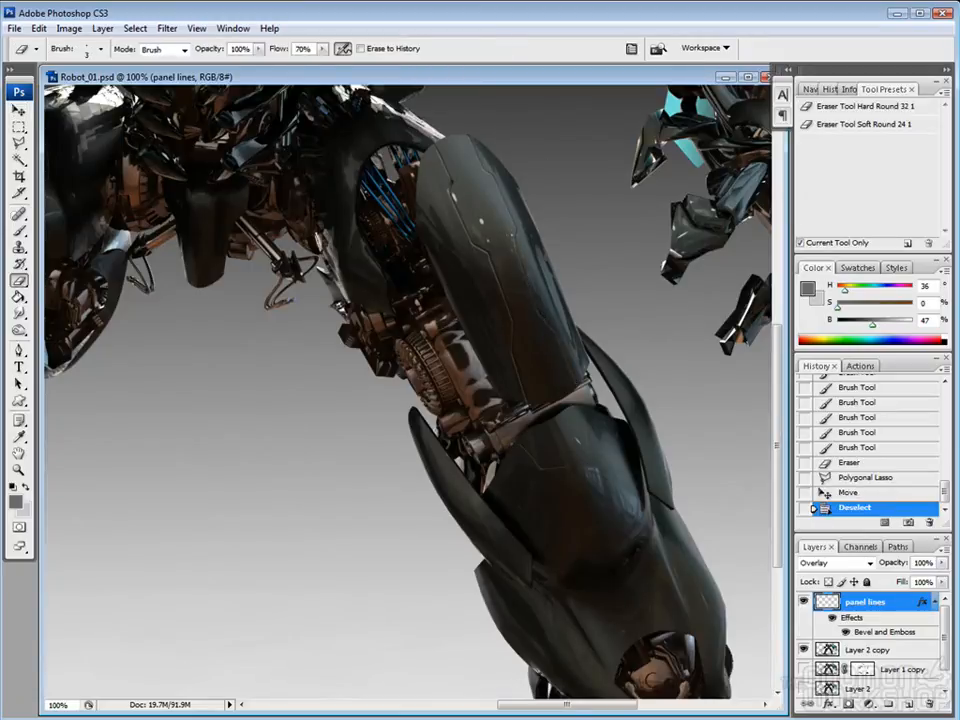
pyautogui.moveTo(618, 374); pyautogui.dragTo(660, 348)
pyautogui.press('b')
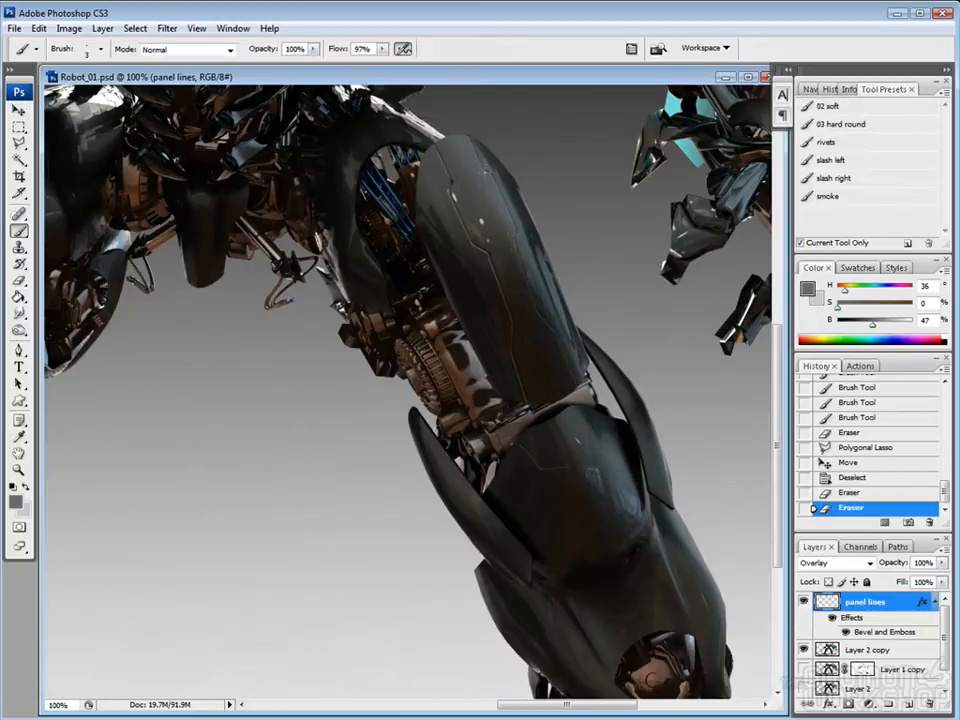
pyautogui.press('e')
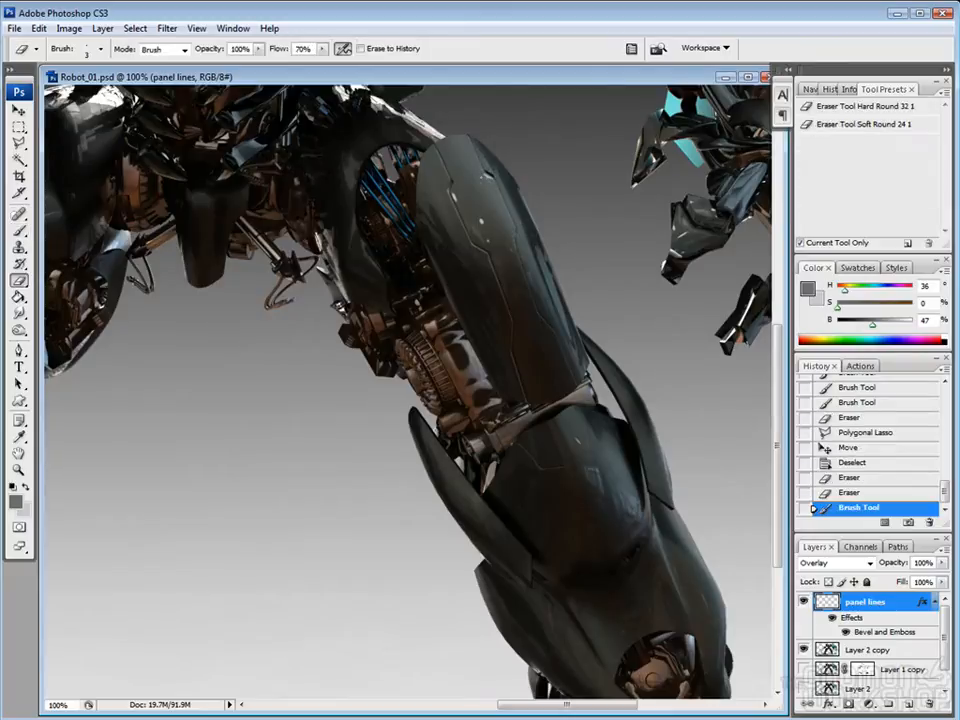
pyautogui.moveTo(640, 315)
pyautogui.mouseDown()
pyautogui.moveTo(618, 345)
pyautogui.moveTo(622, 298)
pyautogui.moveTo(656, 305)
pyautogui.mouseUp()
pyautogui.press('b')
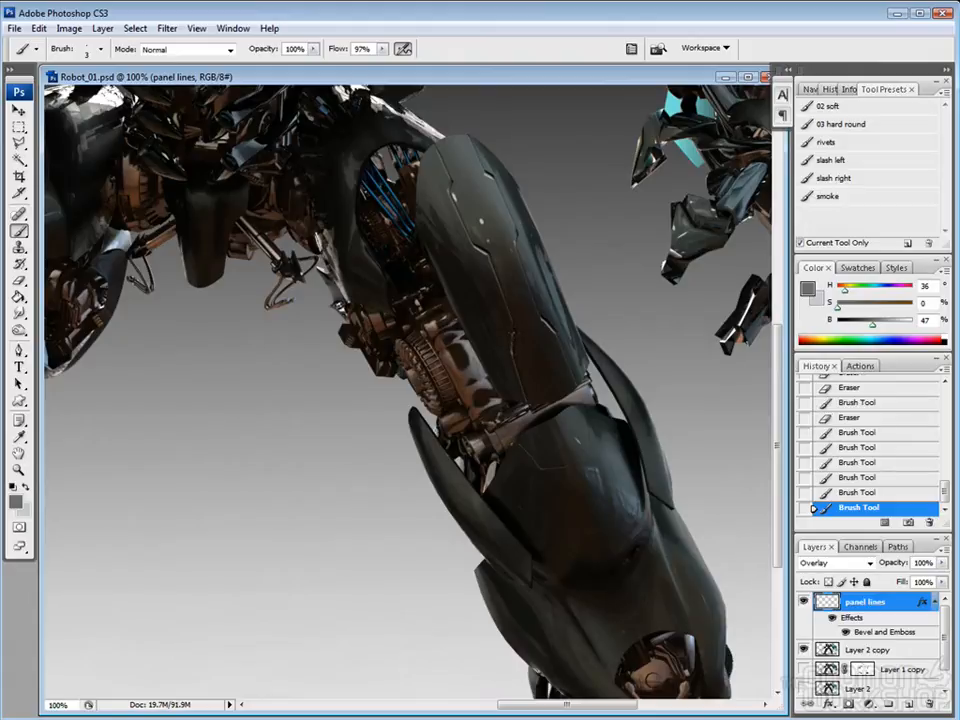
pyautogui.press('e')
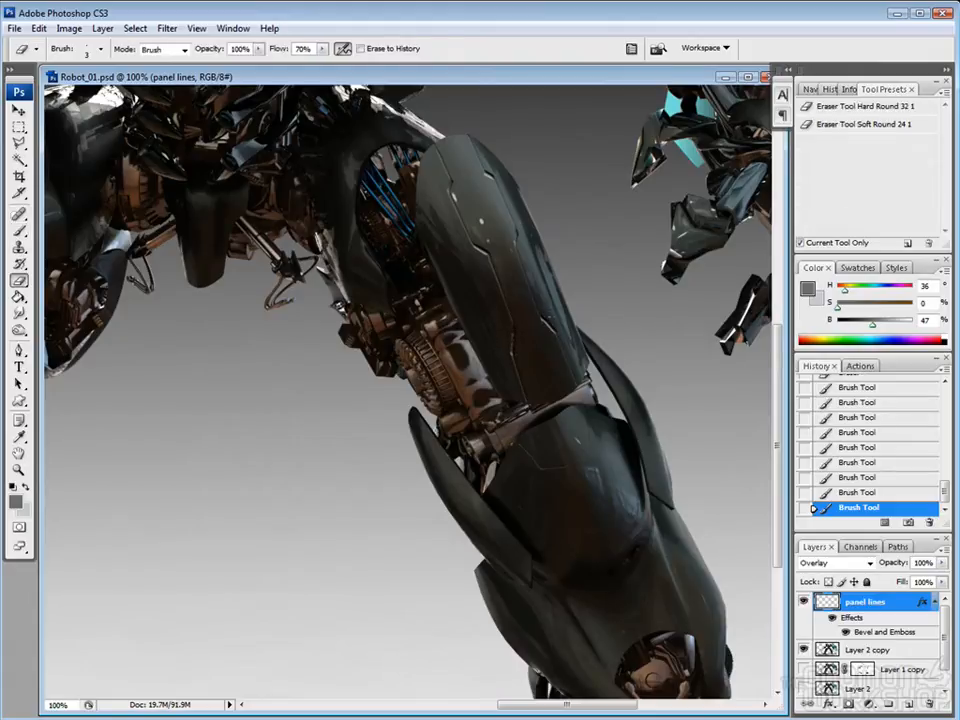
pyautogui.moveTo(645, 379); pyautogui.dragTo(656, 383)
# Lasso the thigh panel lines, warp them to the plate's curve, commit and deselect
pyautogui.press('l')
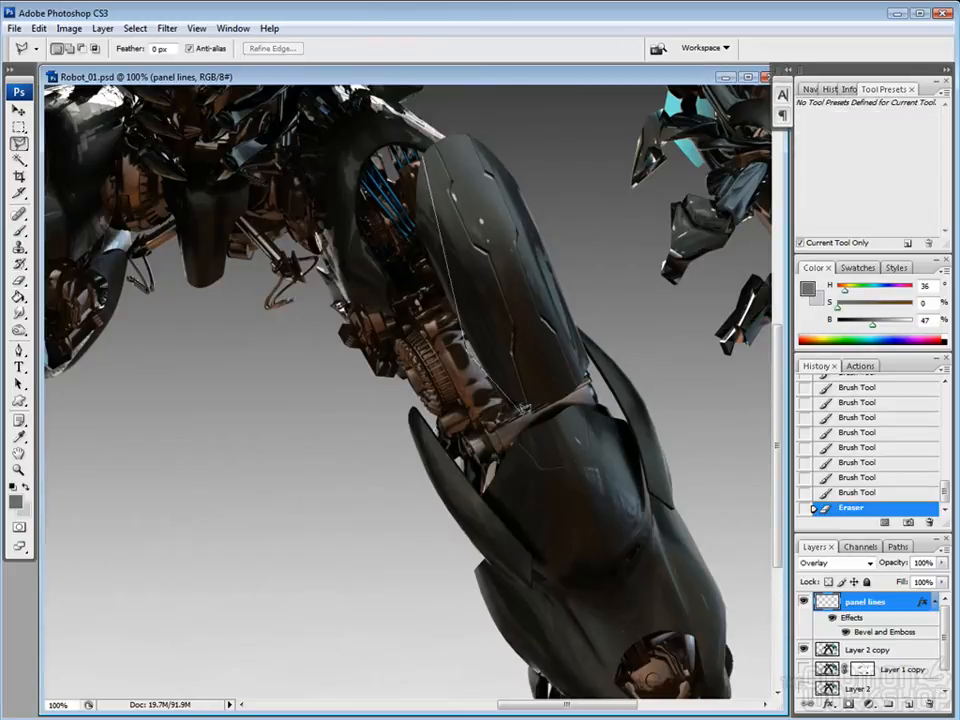
pyautogui.moveTo(320, 115)
pyautogui.mouseDown()
pyautogui.moveTo(445, 298)
pyautogui.moveTo(480, 110)
pyautogui.mouseUp()
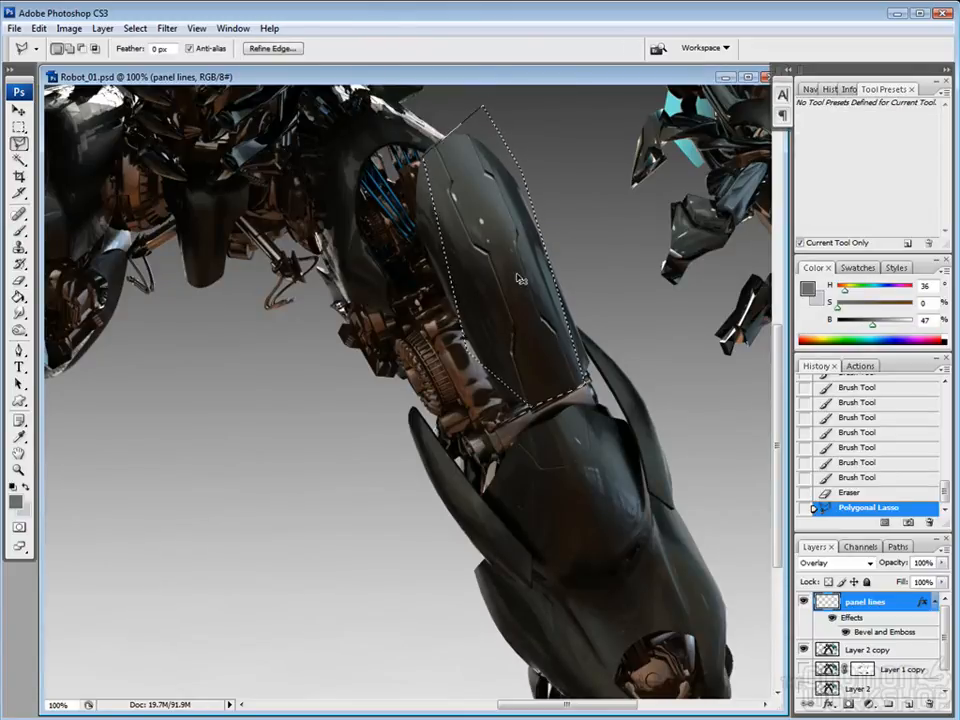
pyautogui.hotkey('ctrl', 't')
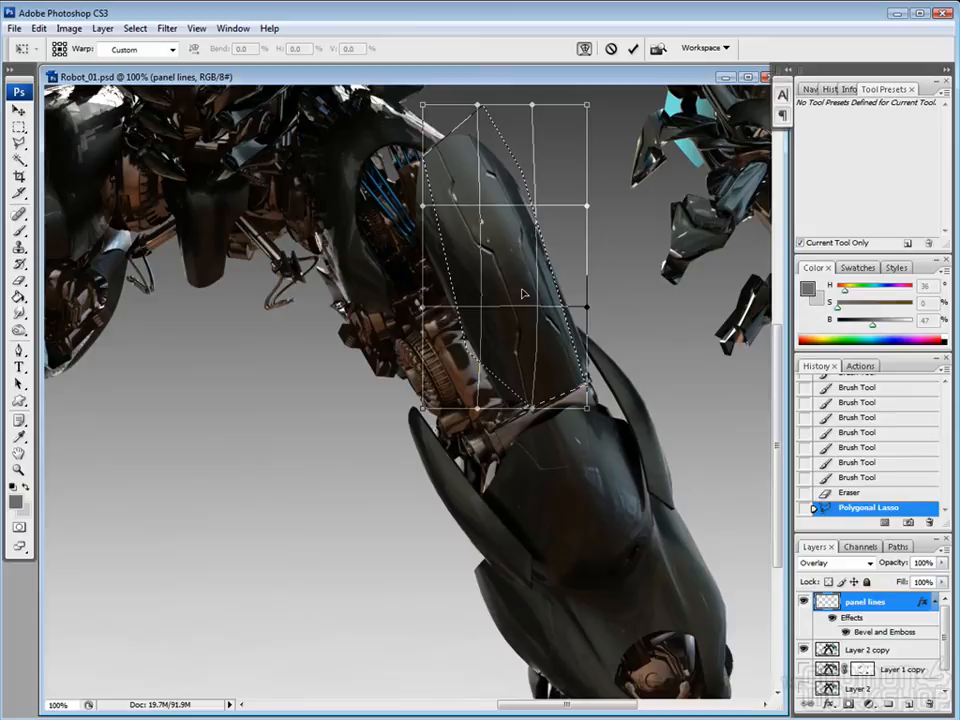
pyautogui.press('Return')
pyautogui.hotkey('ctrl', 'd')
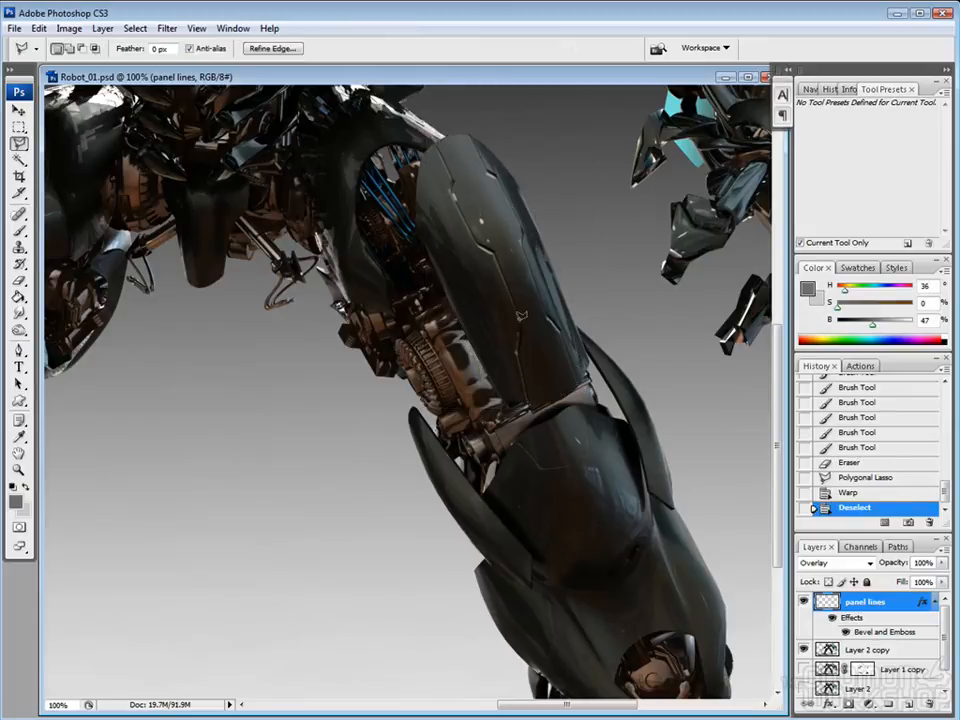
pyautogui.moveTo(596, 538)
pyautogui.mouseDown()
pyautogui.moveTo(480, 500)
pyautogui.moveTo(477, 366)
pyautogui.mouseUp()
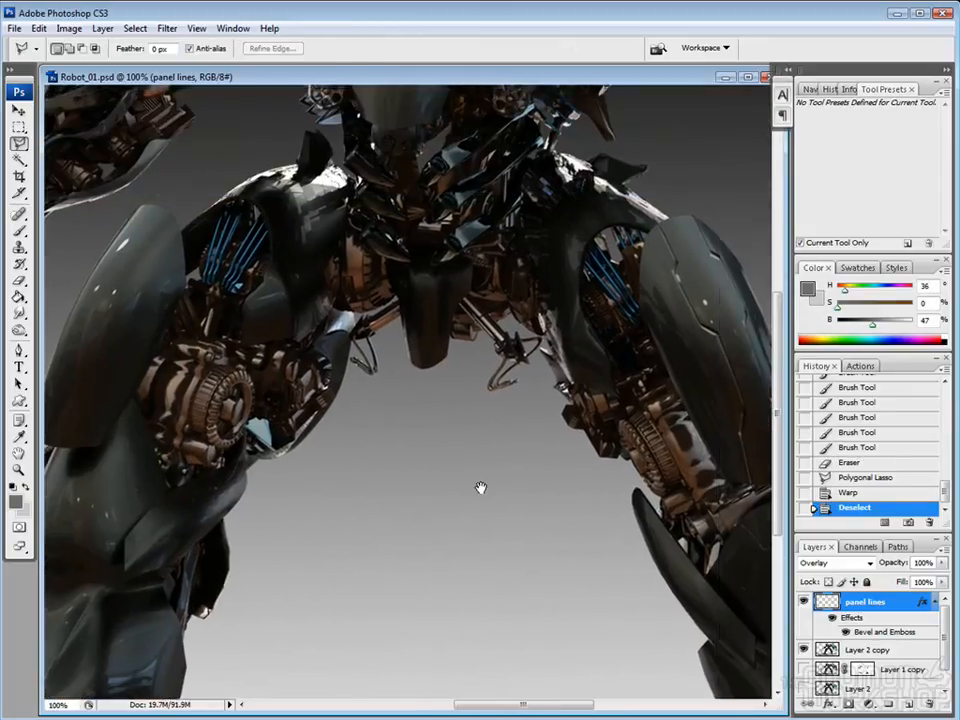
pyautogui.scroll(-2, 477, 366)
# Duplicate the right plate's panel lines with Ctrl+J, move them to the left plate and flip horizontally
pyautogui.press('m')
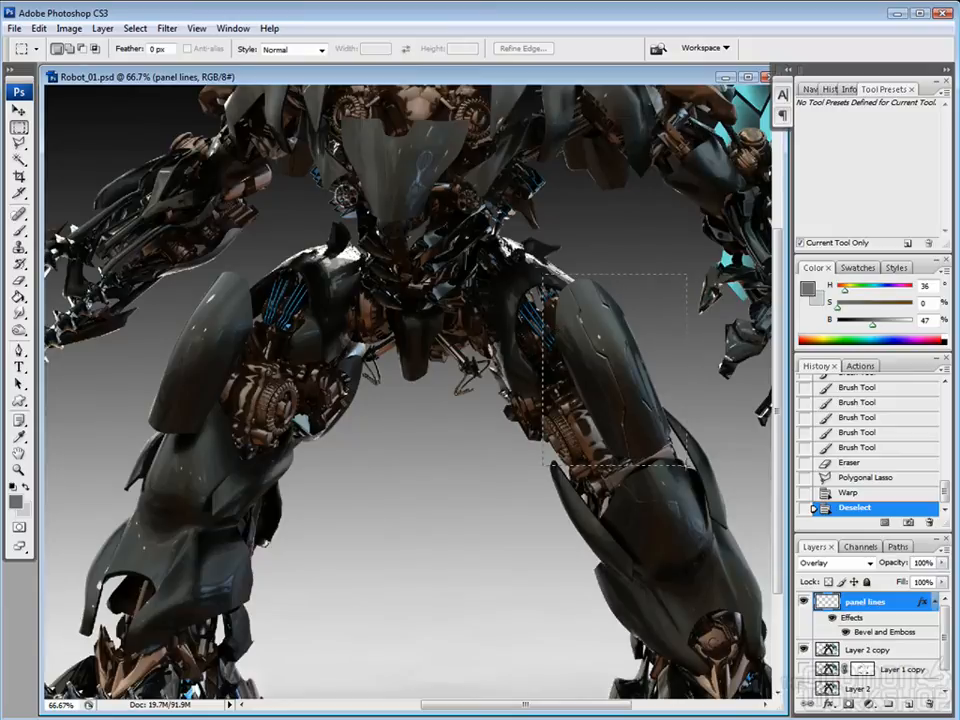
pyautogui.moveTo(545, 272); pyautogui.dragTo(688, 465)
pyautogui.hotkey('ctrl', 'j')
pyautogui.moveTo(610, 370); pyautogui.dragTo(195, 370)
pyautogui.hotkey('ctrl', 't')
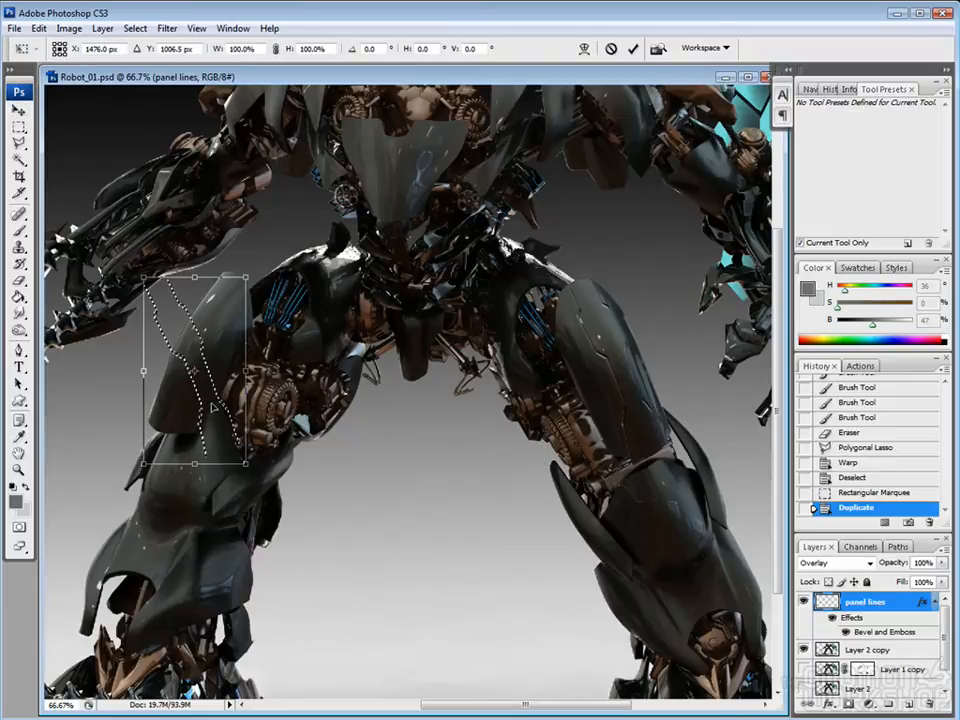
pyautogui.rightClick(232, 330)
pyautogui.click(270, 447)
pyautogui.scroll(2, 200, 370)
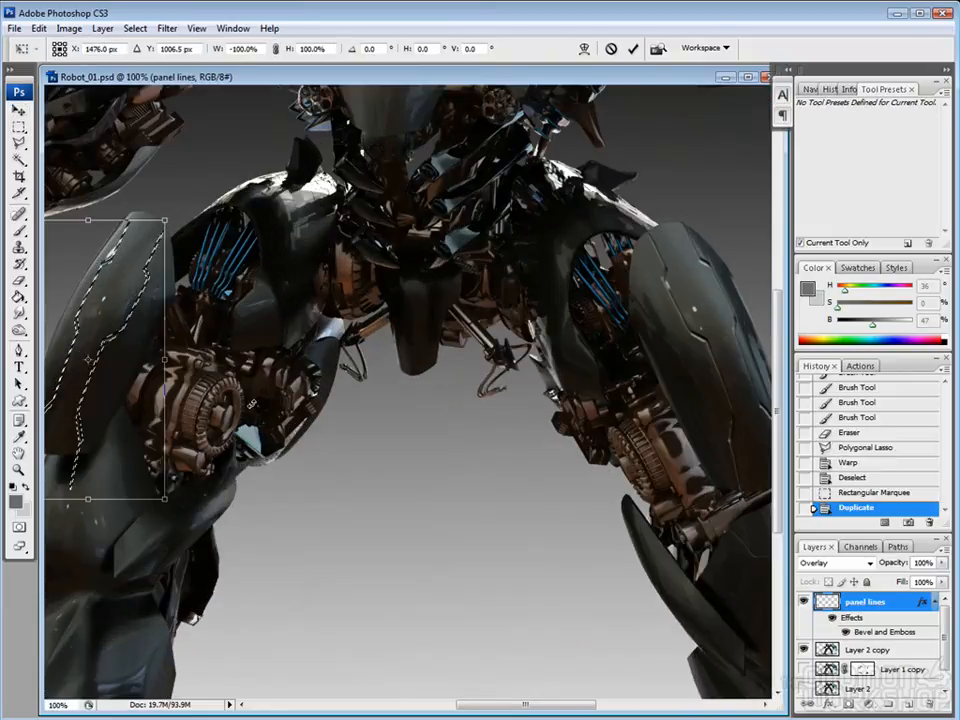
# Scale and slant the copied lines to fit the curved plate, commit the transform and deselect
pyautogui.moveTo(200, 370); pyautogui.dragTo(578, 398)
pyautogui.moveTo(440, 490); pyautogui.dragTo(403, 447)
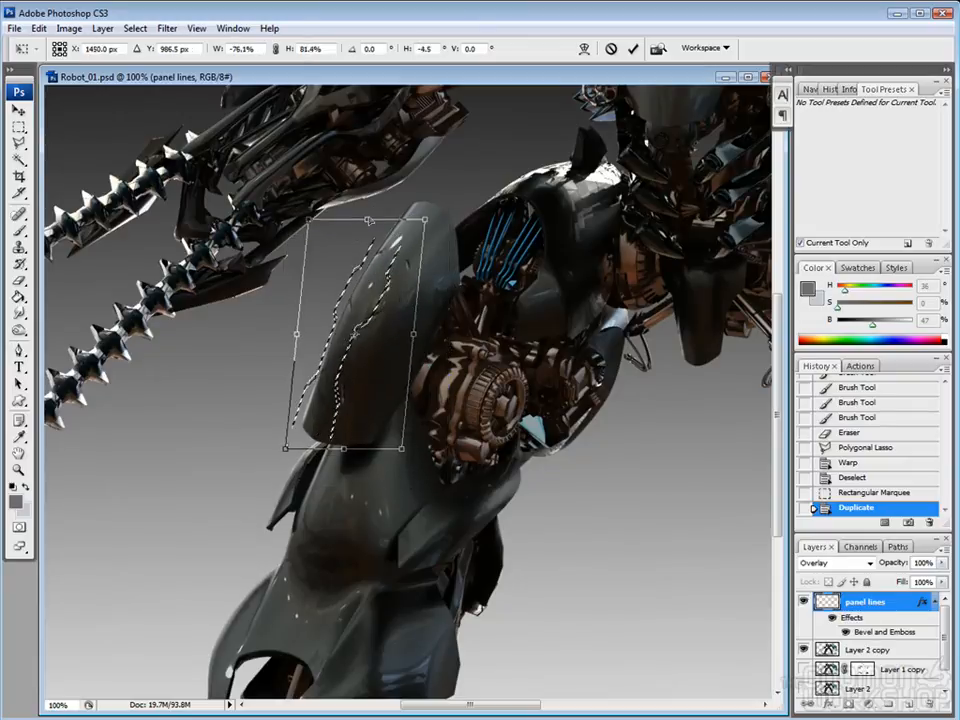
pyautogui.moveTo(345, 236); pyautogui.dragTo(380, 208)
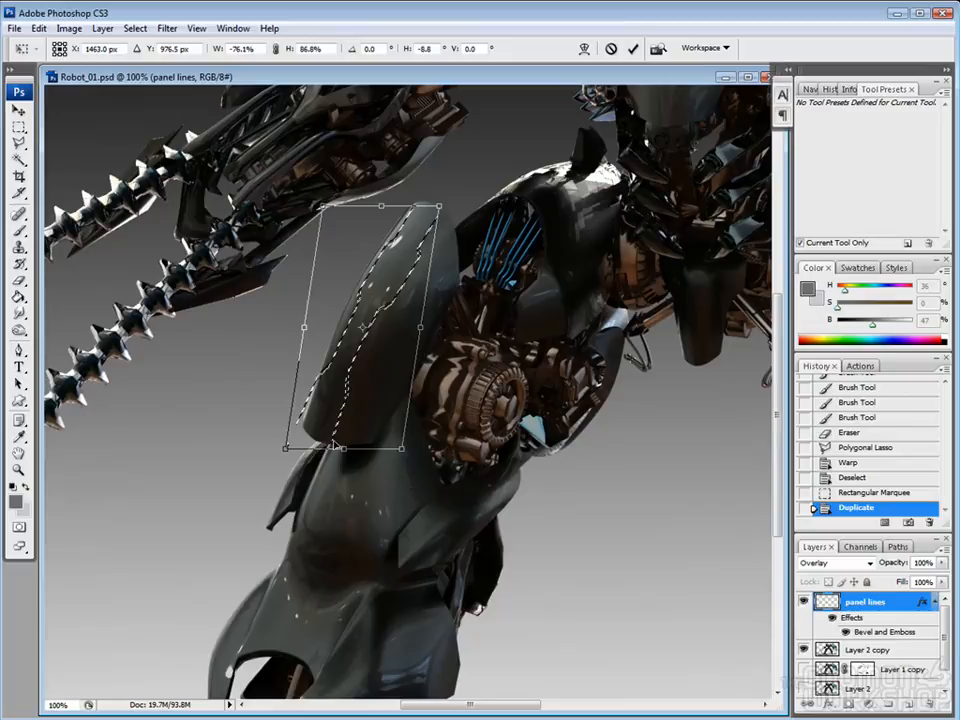
pyautogui.moveTo(343, 450); pyautogui.dragTo(338, 452)
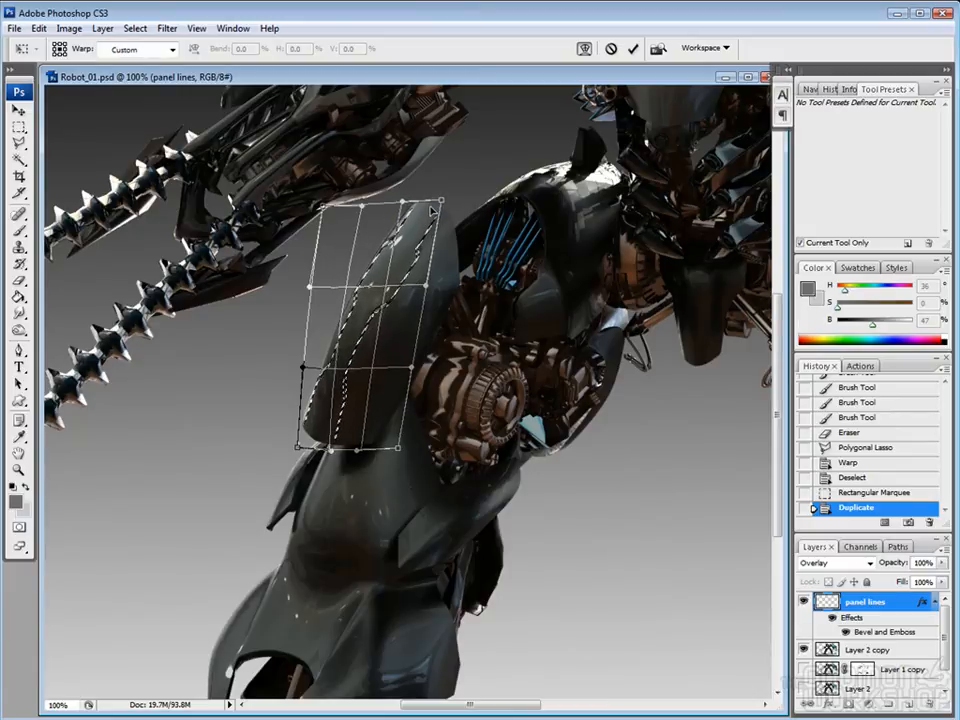
pyautogui.press('Return')
pyautogui.hotkey('ctrl', 'd')
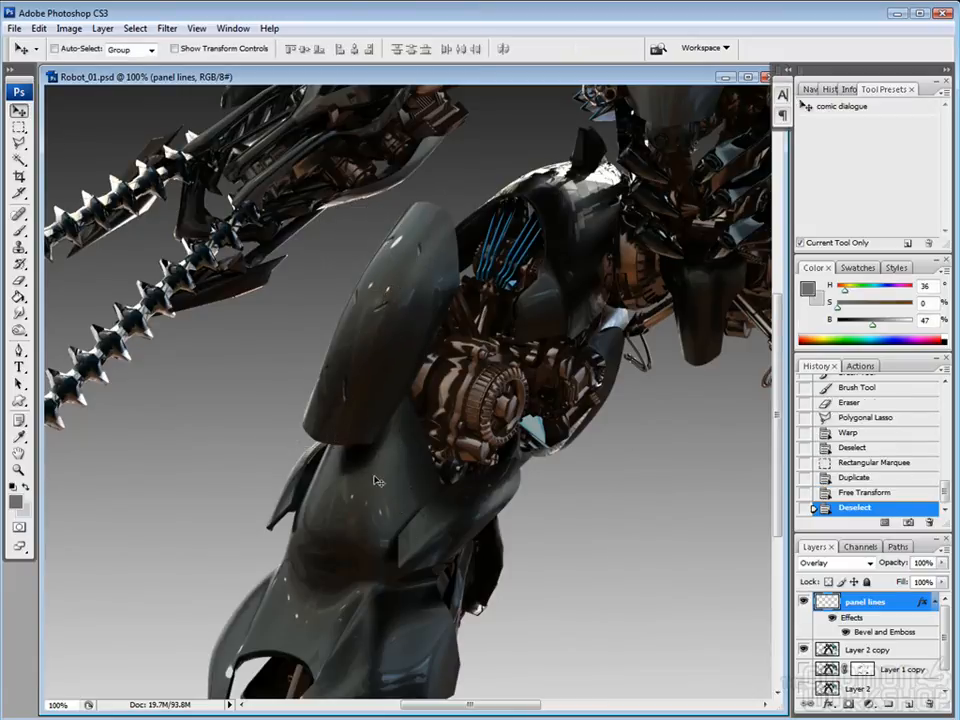
pyautogui.moveTo(460, 443); pyautogui.dragTo(444, 440)
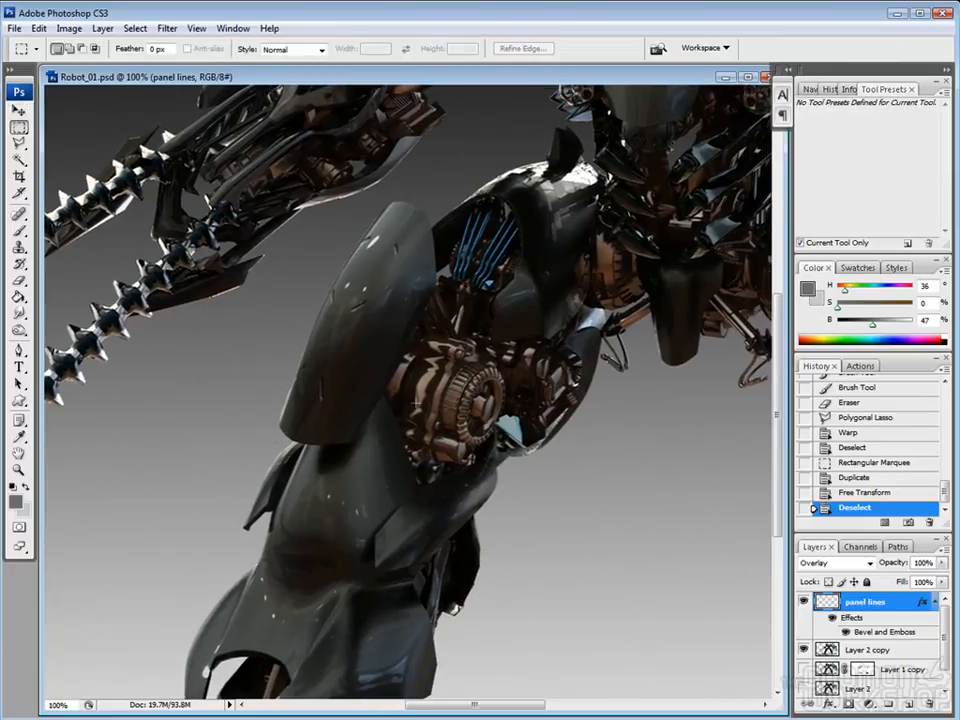
# Burn the midtones on the curved armor plate with a smaller brush, then move to the knee plate
pyautogui.press('o')
pyautogui.press('[')
pyautogui.press('[')
pyautogui.press('[')
pyautogui.press('[')
pyautogui.press('[')
pyautogui.press('[')
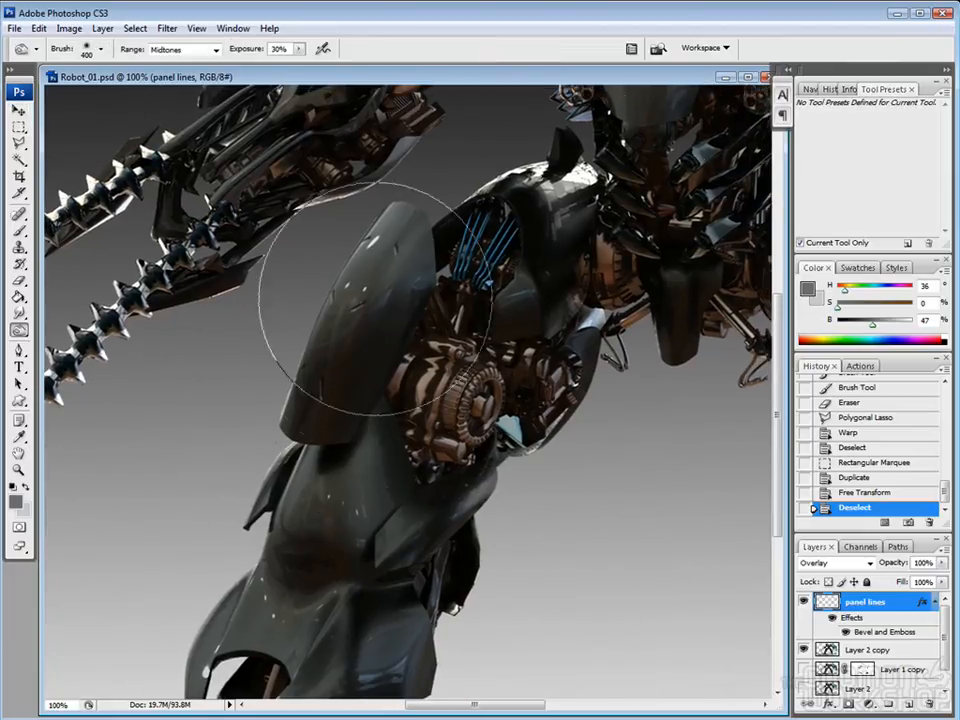
pyautogui.press('[')
pyautogui.press('[')
pyautogui.press('[')
pyautogui.moveTo(300, 300); pyautogui.dragTo(310, 330)
pyautogui.moveTo(330, 250); pyautogui.dragTo(340, 280)
pyautogui.moveTo(330, 350); pyautogui.dragTo(340, 380)
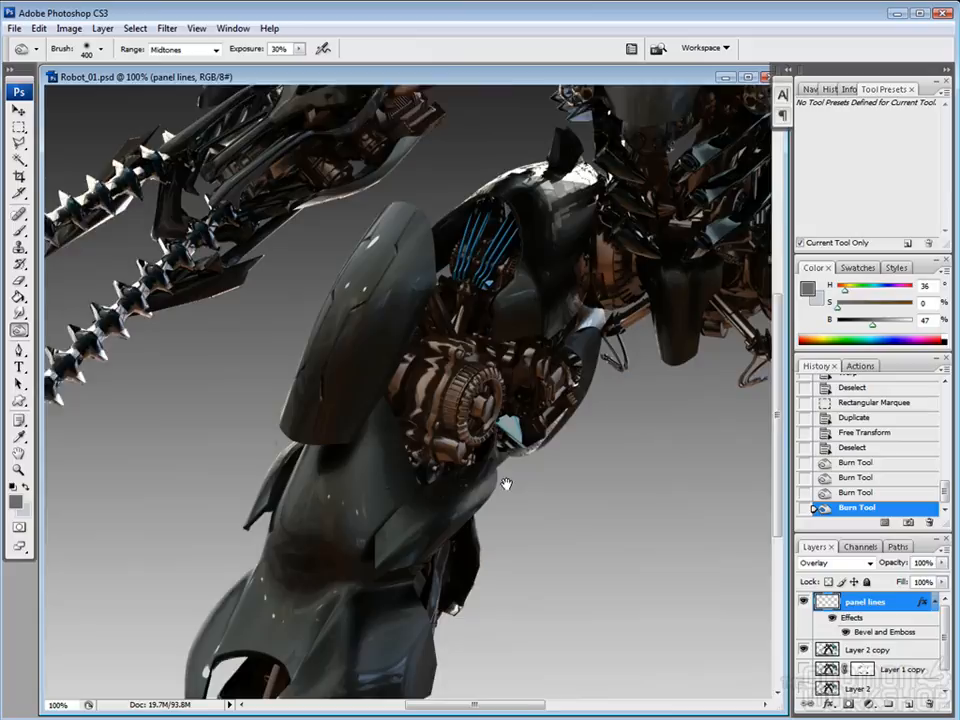
pyautogui.moveTo(610, 620); pyautogui.dragTo(480, 470)
pyautogui.press('b')
pyautogui.moveTo(250, 390)
pyautogui.mouseDown()
pyautogui.moveTo(500, 300)
pyautogui.moveTo(422, 507)
pyautogui.mouseUp()
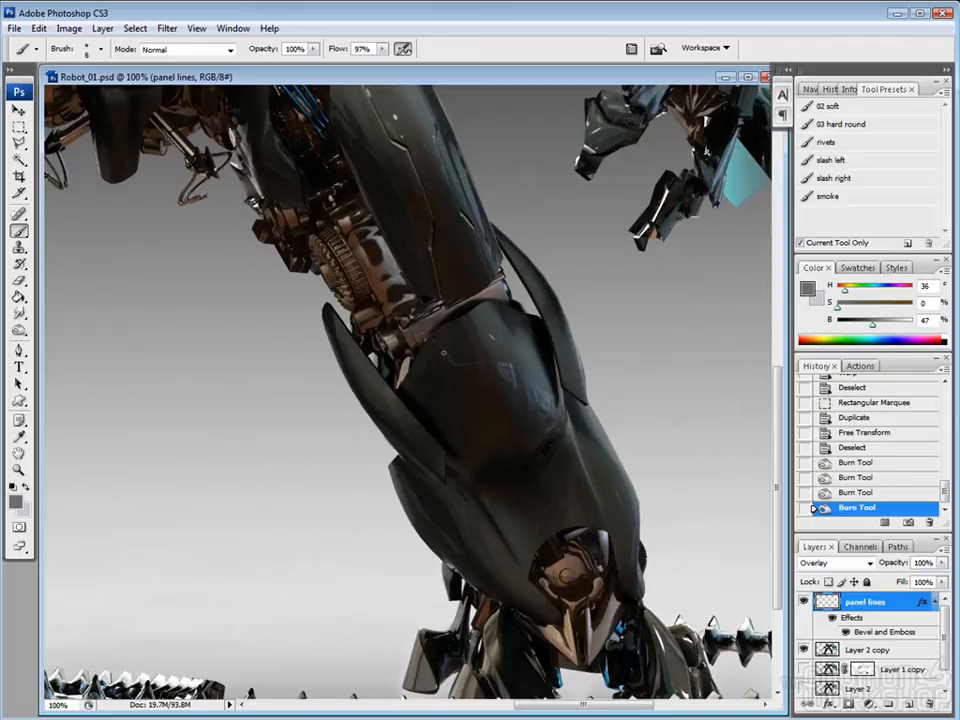
# Paint a panel-line stroke and small rivet dabs on the knee plate, erasing stray marks
pyautogui.moveTo(618, 290)
pyautogui.mouseDown()
pyautogui.moveTo(660, 313)
pyautogui.moveTo(668, 300)
pyautogui.mouseUp()
pyautogui.moveTo(340, 265); pyautogui.dragTo(354, 257)
pyautogui.moveTo(630, 290)
pyautogui.mouseDown()
pyautogui.moveTo(655, 302)
pyautogui.moveTo(656, 336)
pyautogui.moveTo(656, 292)
pyautogui.mouseUp()
pyautogui.press('e')
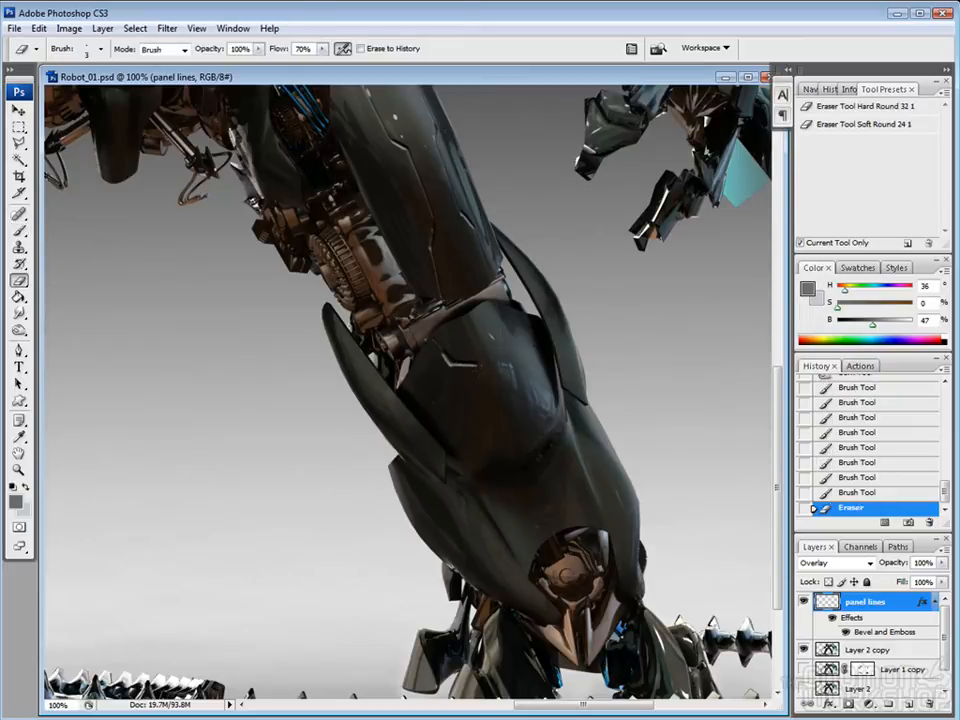
pyautogui.moveTo(634, 357)
pyautogui.mouseDown()
pyautogui.moveTo(656, 358)
pyautogui.moveTo(656, 324)
pyautogui.mouseUp()
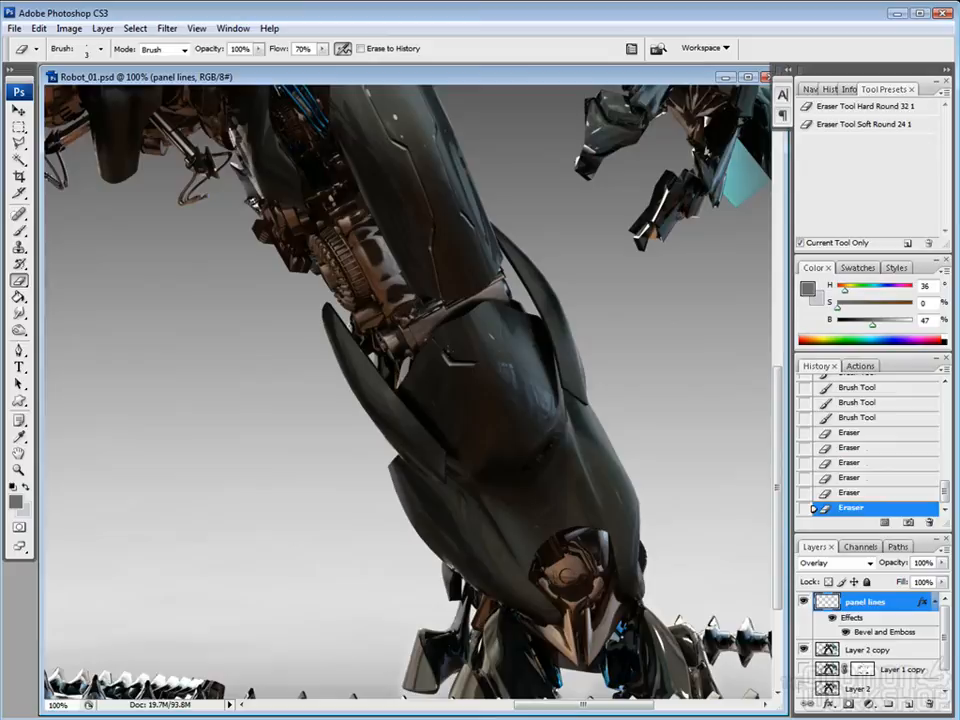
pyautogui.press('b')
pyautogui.moveTo(376, 252)
pyautogui.mouseDown()
pyautogui.moveTo(374, 263)
pyautogui.moveTo(380, 248)
pyautogui.mouseUp()
# Add another fine detail stroke on the knee plate with an adjusted brush size
pyautogui.press('e')
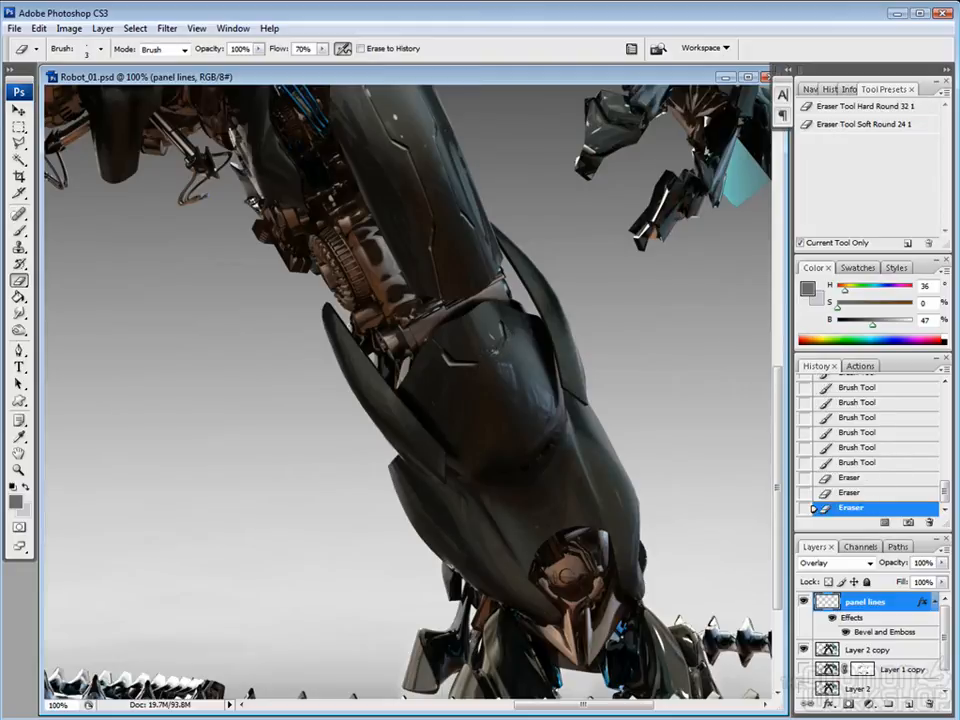
pyautogui.moveTo(620, 348)
pyautogui.mouseDown()
pyautogui.moveTo(650, 347)
pyautogui.moveTo(655, 335)
pyautogui.mouseUp()
pyautogui.press('b')
pyautogui.press('space')
pyautogui.moveTo(494, 402); pyautogui.dragTo(486, 380)
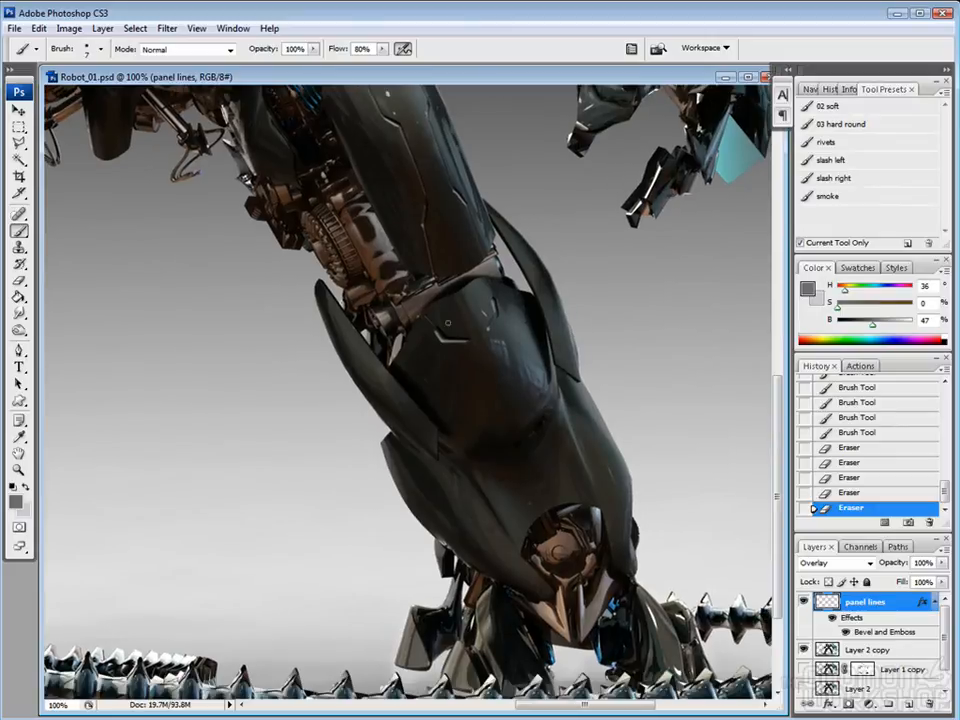
pyautogui.moveTo(436, 312)
pyautogui.mouseDown()
pyautogui.moveTo(487, 296)
pyautogui.moveTo(496, 418)
pyautogui.mouseUp()
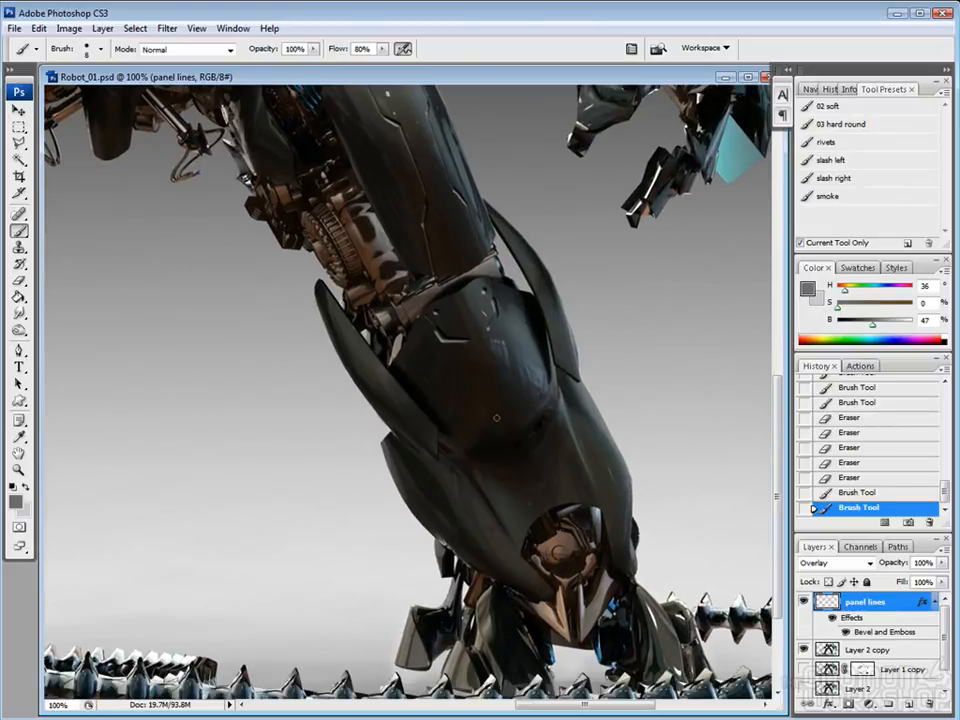
pyautogui.press('space')
pyautogui.moveTo(440, 438)
pyautogui.mouseDown()
pyautogui.moveTo(360, 386)
pyautogui.moveTo(370, 308)
pyautogui.moveTo(492, 322)
pyautogui.moveTo(508, 307)
pyautogui.moveTo(514, 320)
pyautogui.mouseUp()
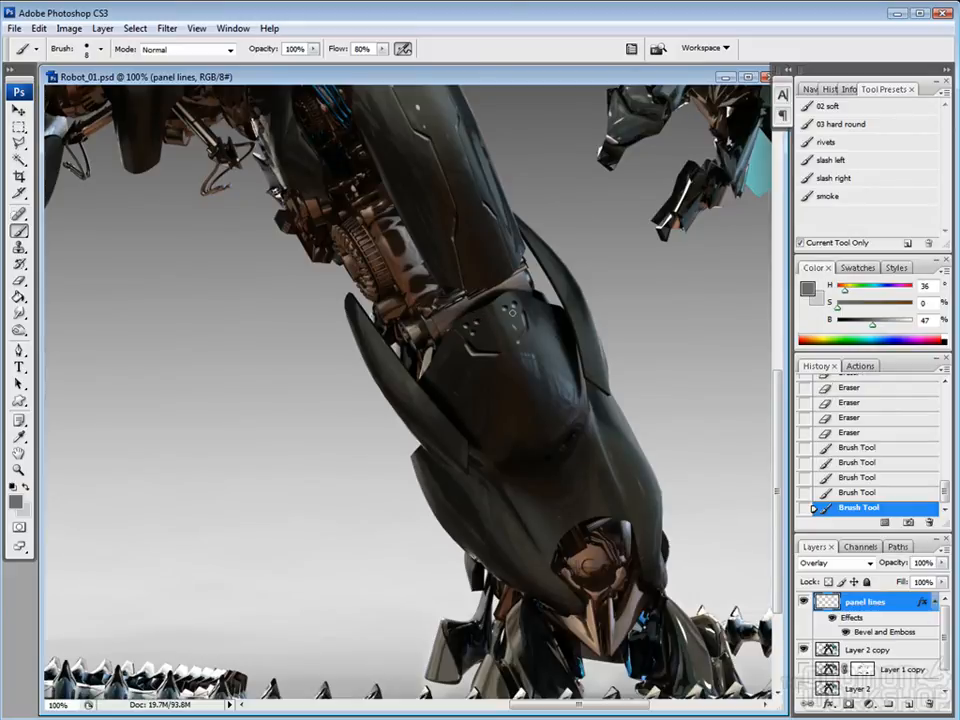
pyautogui.press('l')
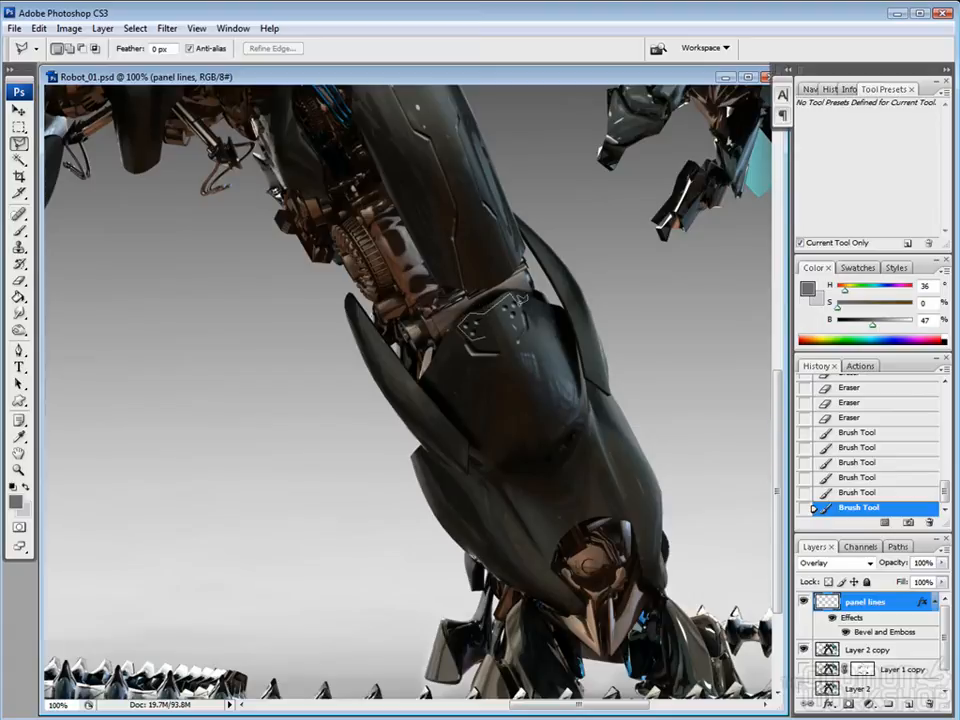
# Close the lasso around the rivet cluster, rotate and reposition it, then deselect
pyautogui.doubleClick(520, 300)
pyautogui.hotkey('ctrl', 't')
pyautogui.moveTo(510, 325); pyautogui.dragTo(478, 330)
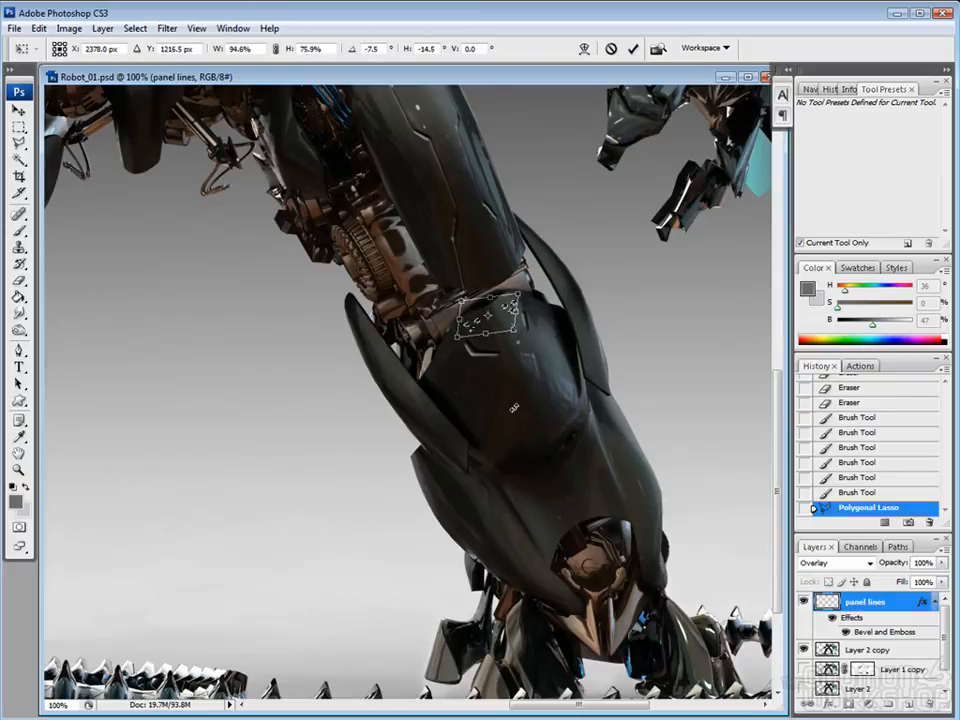
pyautogui.press('Return')
pyautogui.hotkey('ctrl', 'd')
pyautogui.moveTo(513, 408)
pyautogui.mouseDown()
pyautogui.moveTo(300, 408)
pyautogui.moveTo(528, 408)
pyautogui.moveTo(489, 429)
pyautogui.mouseUp()
# Paint faint panel lines and a long line across the lower knee plate, erasing part of it
pyautogui.press('b')
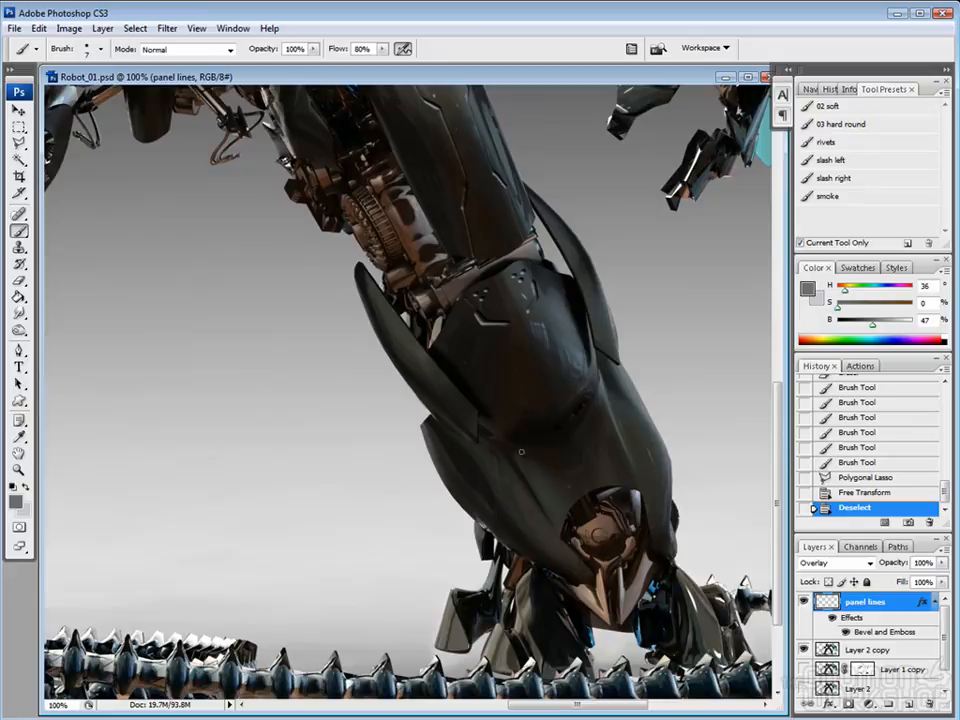
pyautogui.moveTo(405, 350)
pyautogui.mouseDown()
pyautogui.moveTo(390, 334)
pyautogui.moveTo(392, 305)
pyautogui.moveTo(500, 437)
pyautogui.mouseUp()
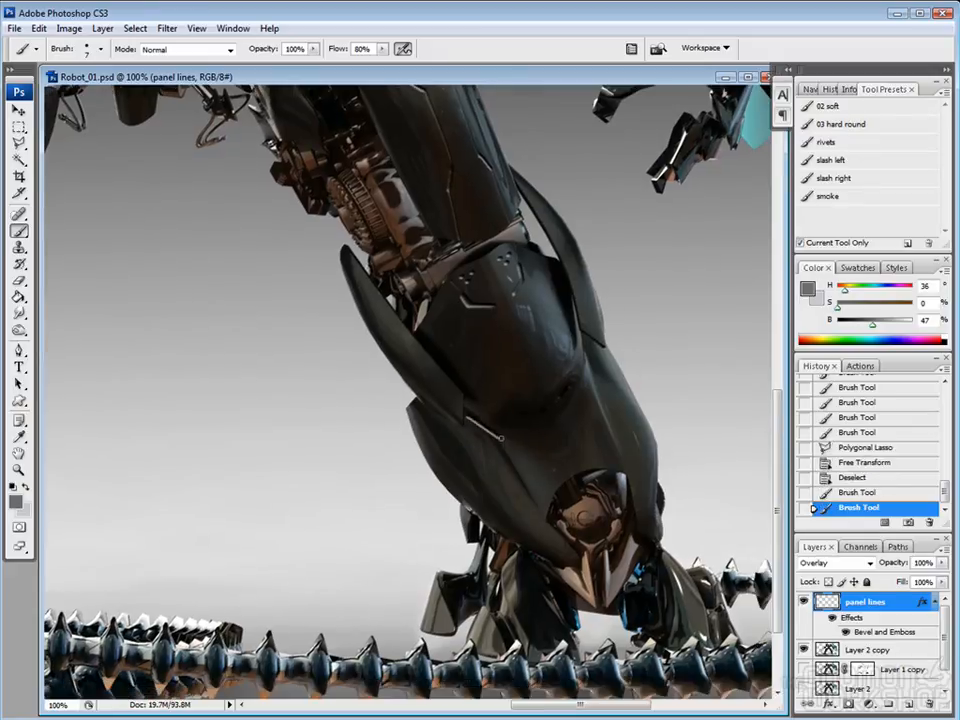
pyautogui.moveTo(375, 329); pyautogui.dragTo(412, 330)
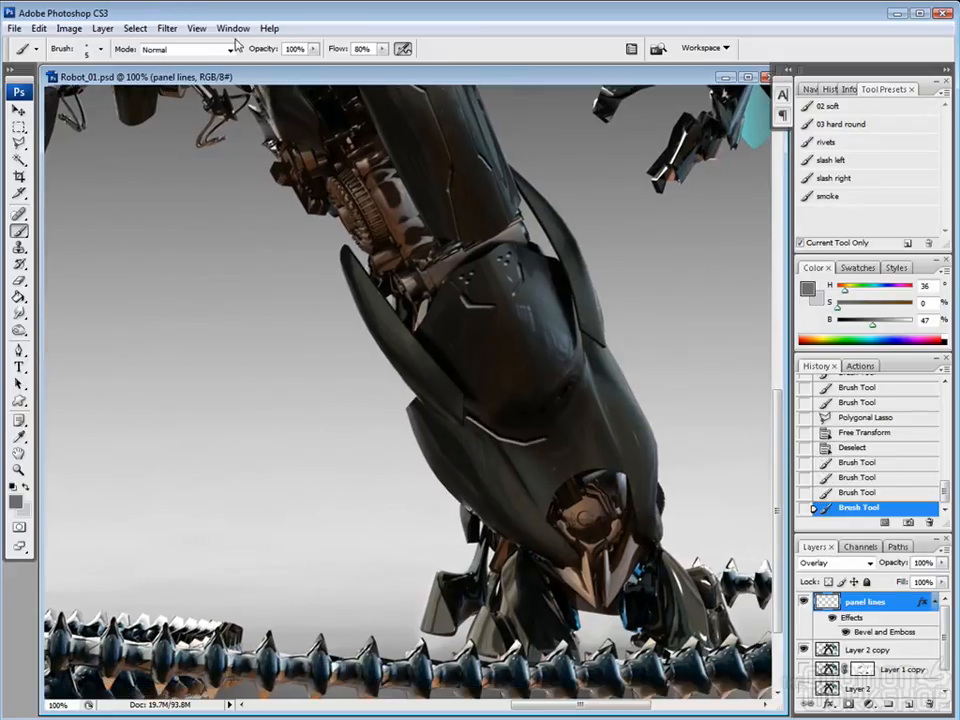
pyautogui.press('e')
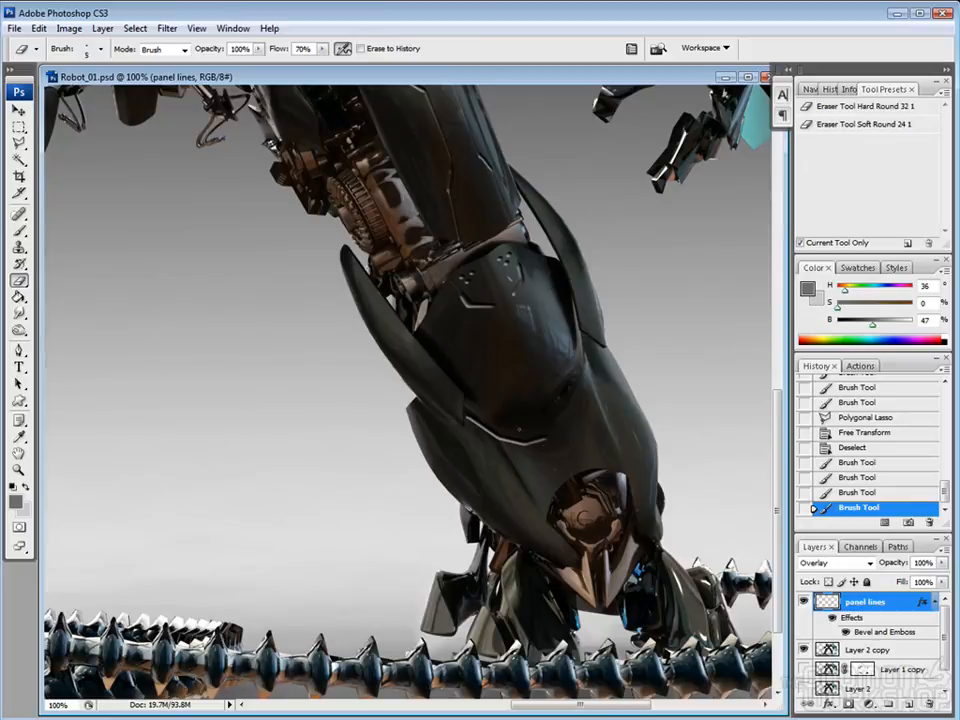
pyautogui.moveTo(366, 328); pyautogui.dragTo(405, 325)
pyautogui.press('b')
pyautogui.moveTo(534, 435); pyautogui.dragTo(526, 475)
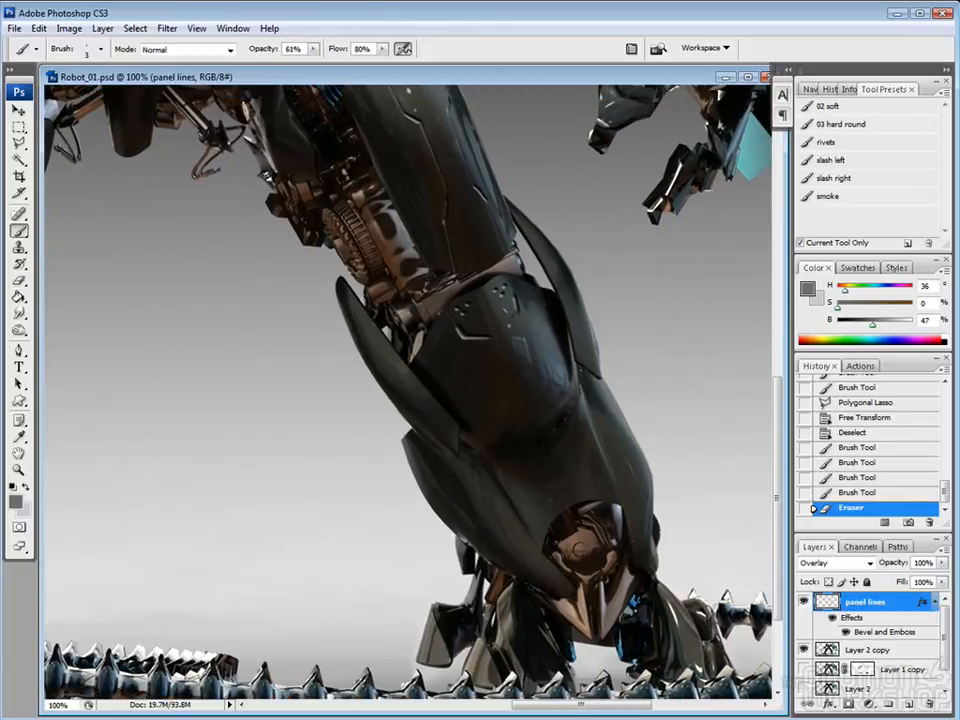
# Dab tiny rivets near the right fin and along the plate edge, erasing stray marks
pyautogui.moveTo(630, 300)
pyautogui.mouseDown()
pyautogui.moveTo(670, 292)
pyautogui.moveTo(660, 300)
pyautogui.mouseUp()
pyautogui.moveTo(434, 310); pyautogui.dragTo(464, 378)
pyautogui.moveTo(634, 335); pyautogui.dragTo(656, 322)
pyautogui.moveTo(634, 325)
pyautogui.mouseDown()
pyautogui.moveTo(656, 312)
pyautogui.moveTo(657, 290)
pyautogui.mouseUp()
pyautogui.press('e')
pyautogui.moveTo(360, 338); pyautogui.dragTo(372, 358)
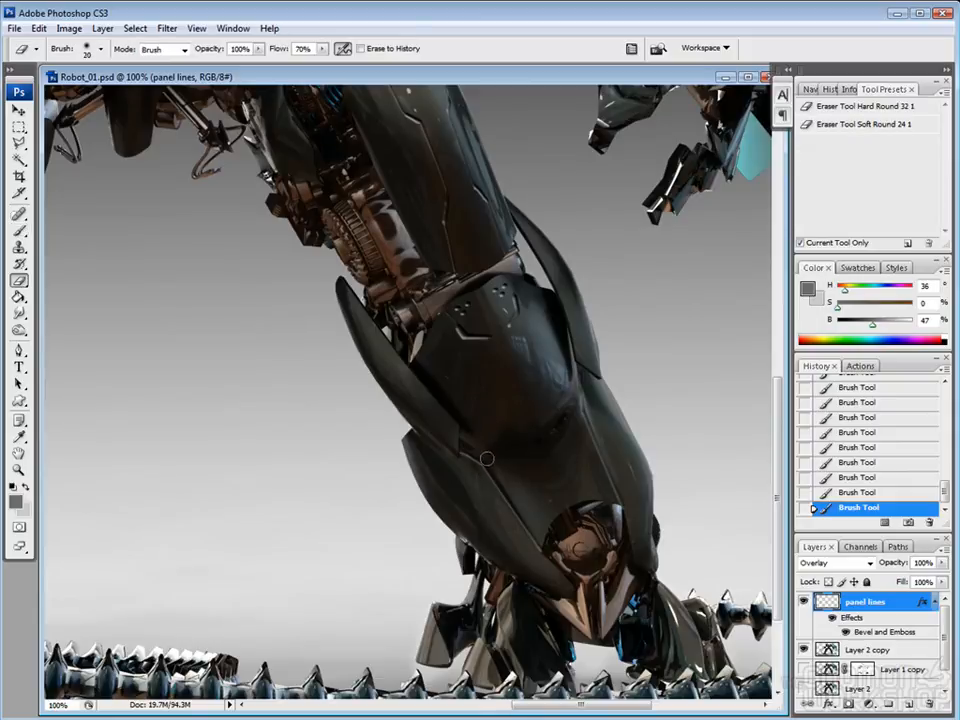
pyautogui.press('b')
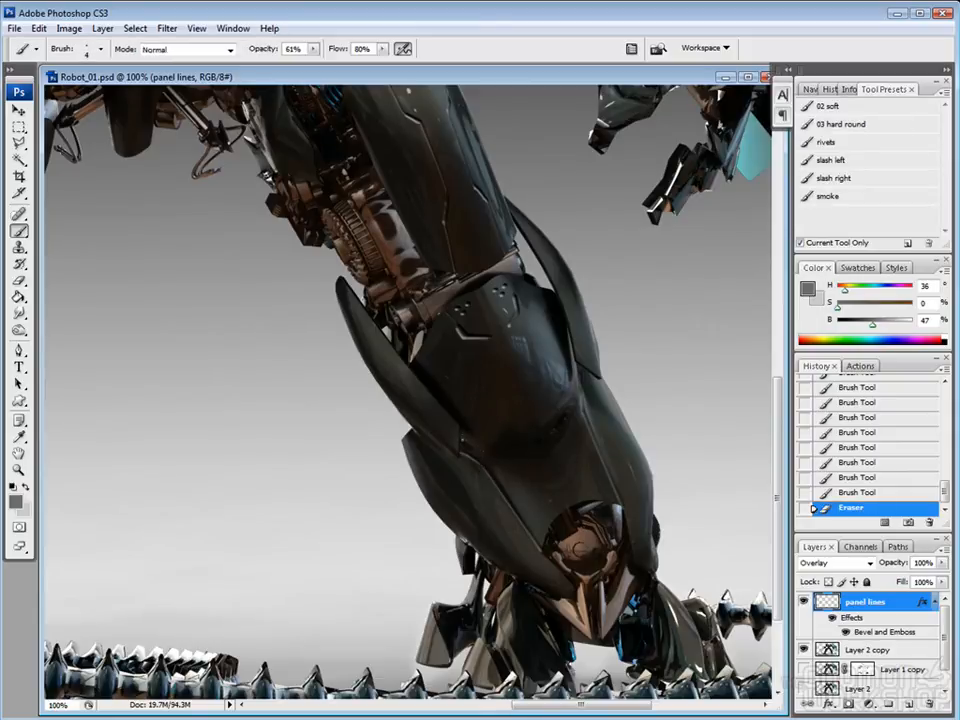
pyautogui.moveTo(365, 345); pyautogui.dragTo(402, 342)
pyautogui.click(645, 330)
pyautogui.click(645, 312)
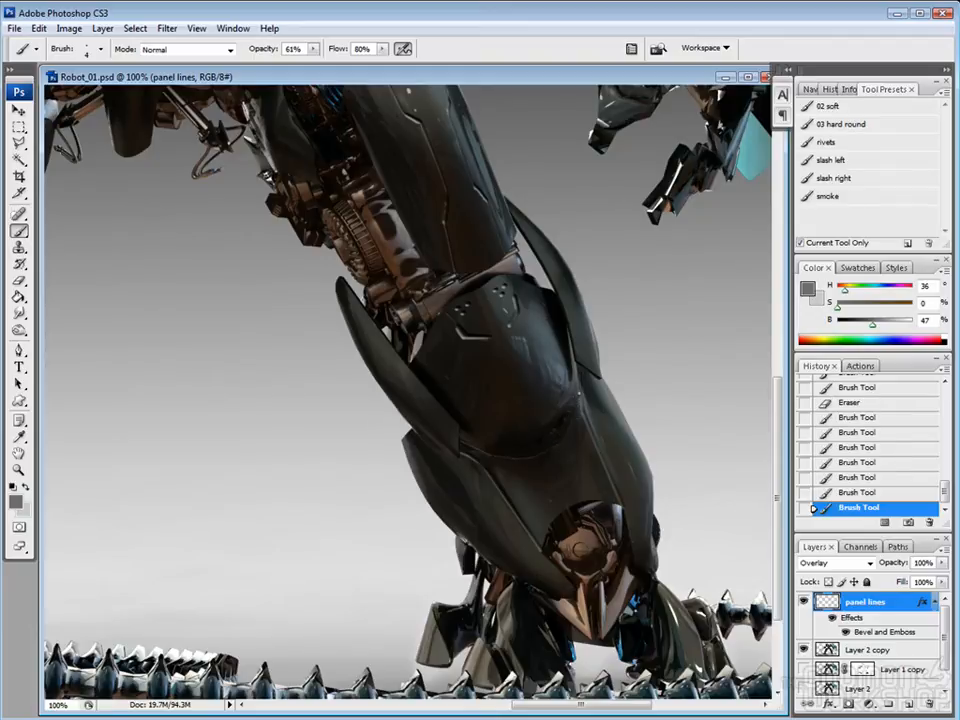
pyautogui.click(645, 290)
pyautogui.scroll(-1, 415, 395)
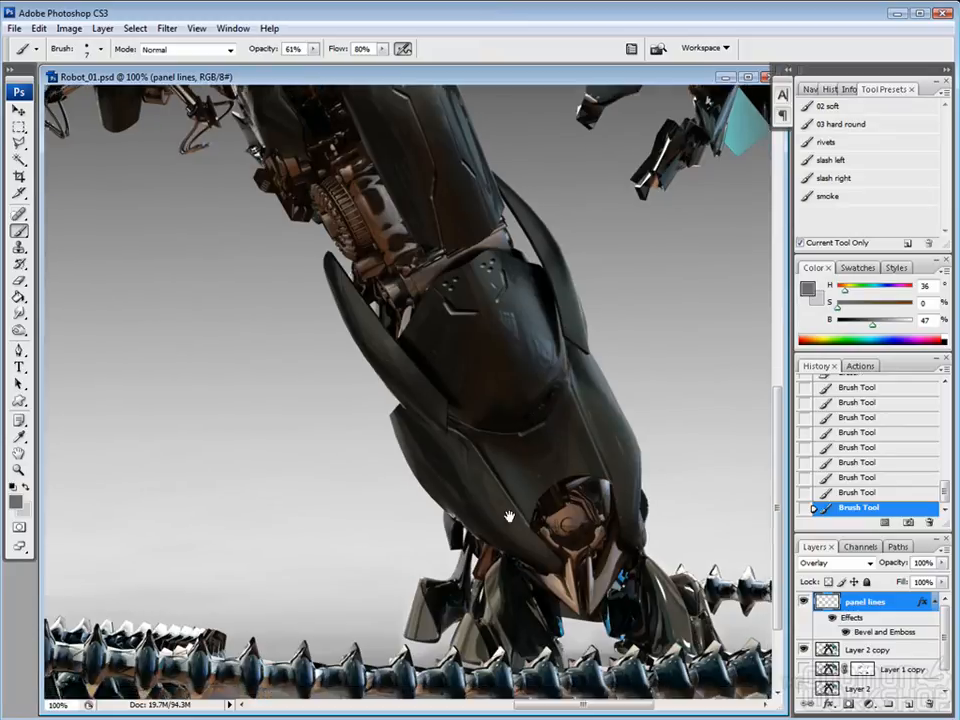
pyautogui.scroll(-3, 400, 330)
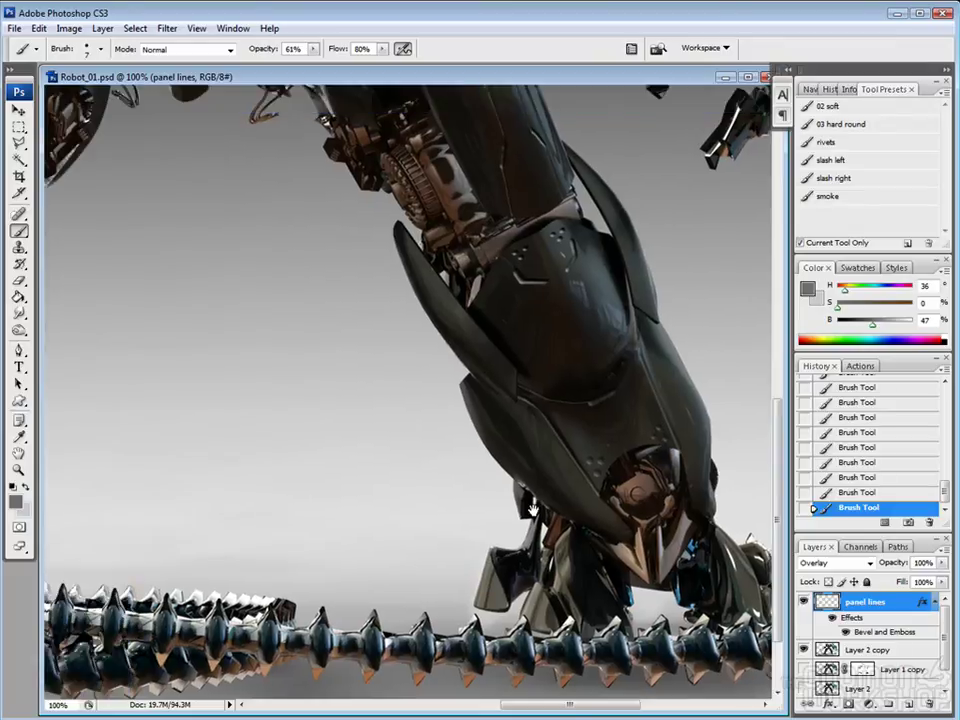
# Check the last stroke with undo/redo and erase a stray mark on the shin armor
pyautogui.moveTo(387, 375)
pyautogui.mouseDown()
pyautogui.moveTo(521, 529)
pyautogui.moveTo(500, 492)
pyautogui.mouseUp()
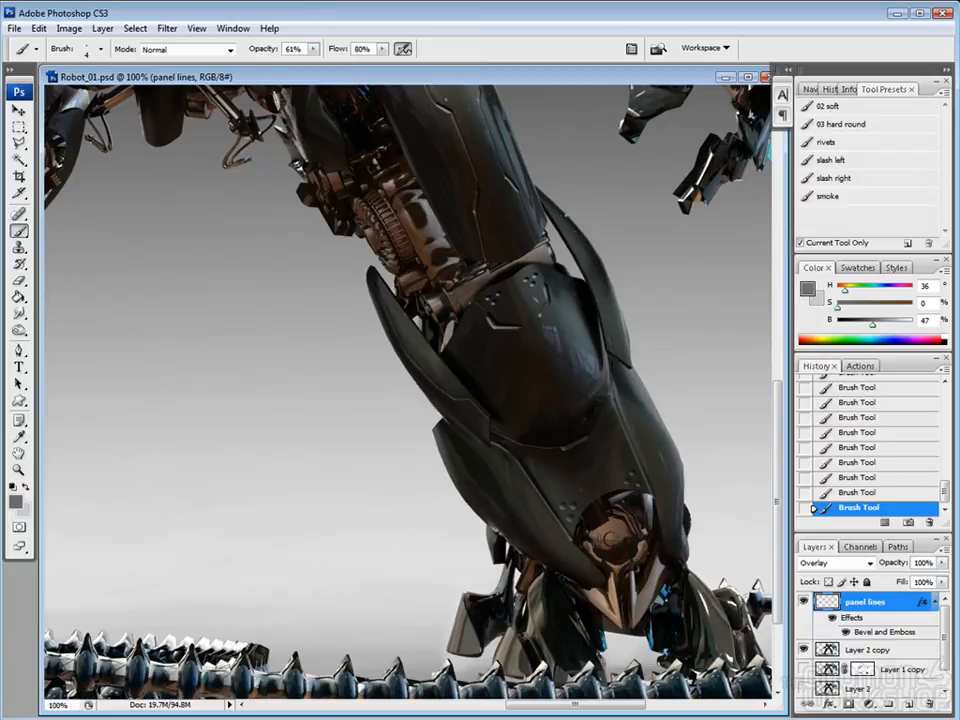
pyautogui.scroll(-3, 436, 340)
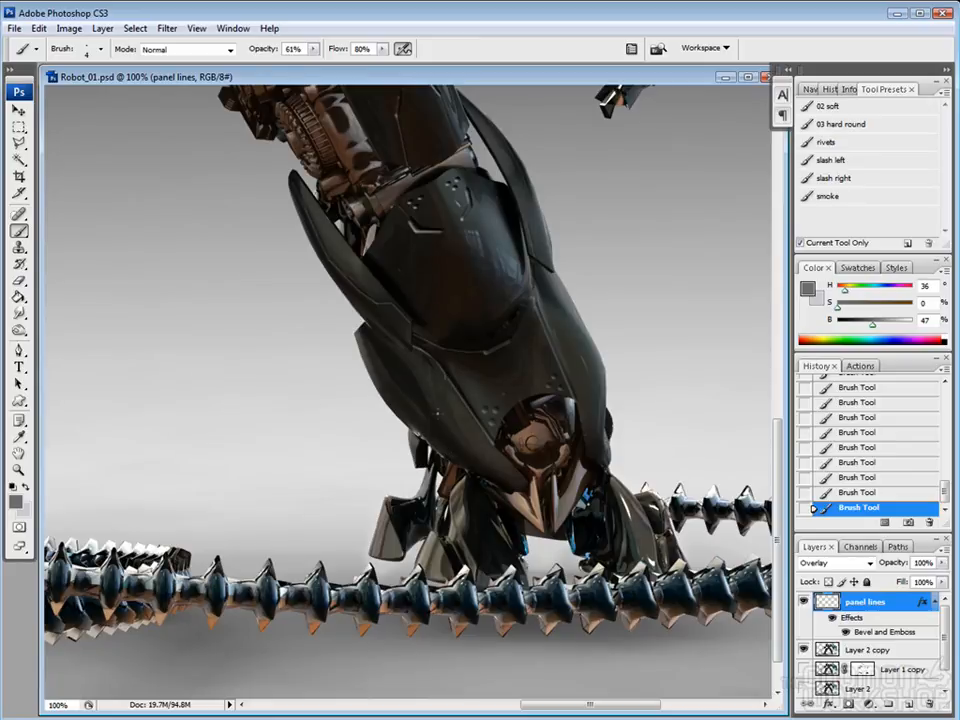
pyautogui.hotkey('ctrl', 'z')
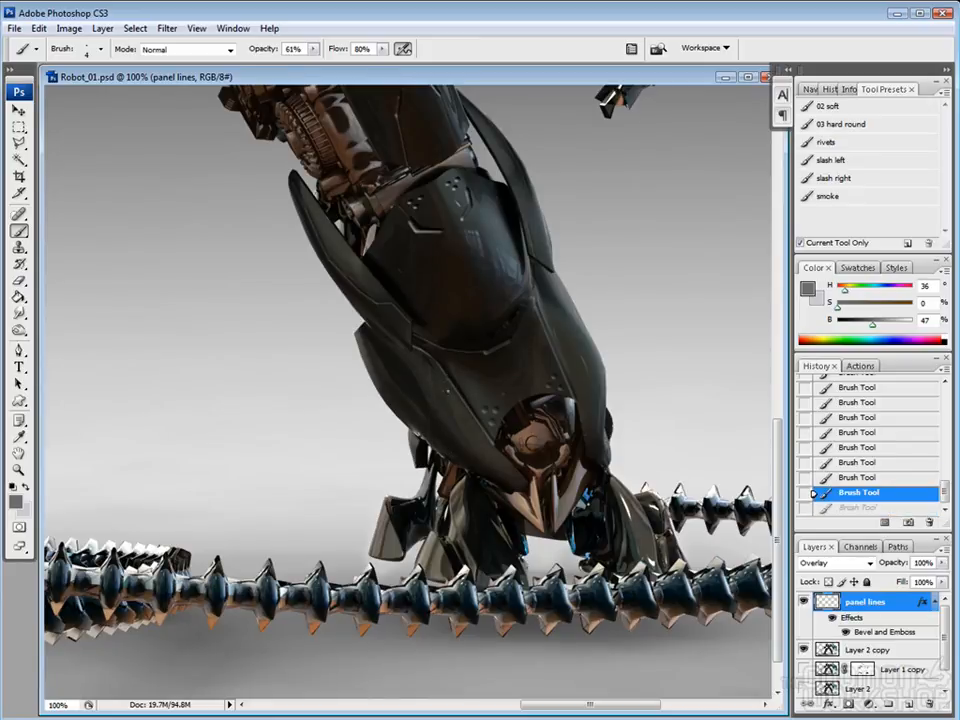
pyautogui.hotkey('ctrl', 'z')
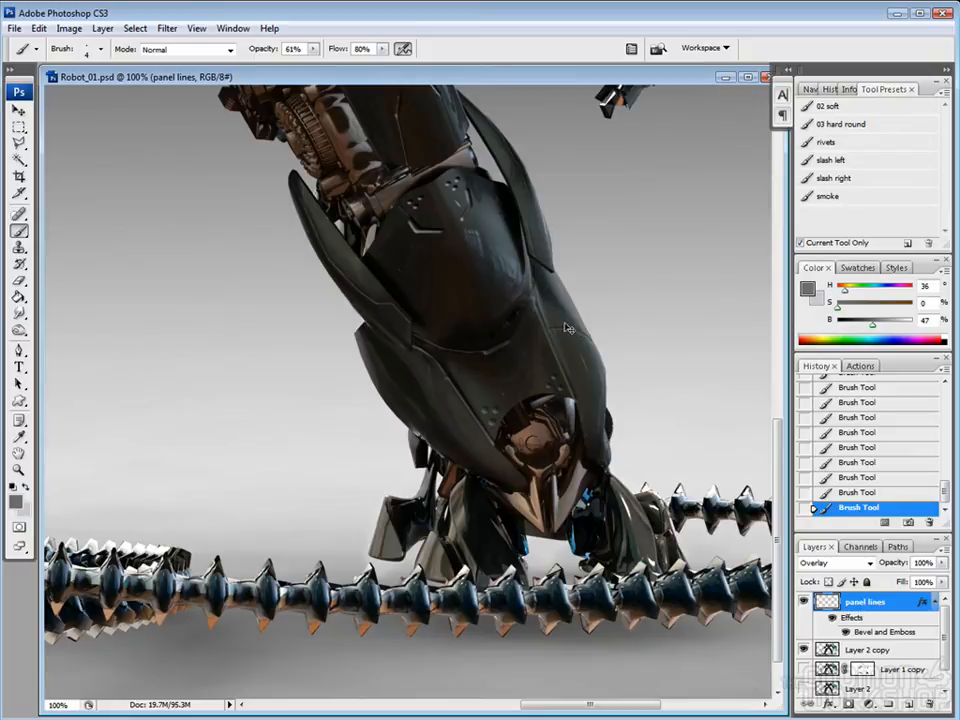
pyautogui.press('e')
pyautogui.click(448, 250)
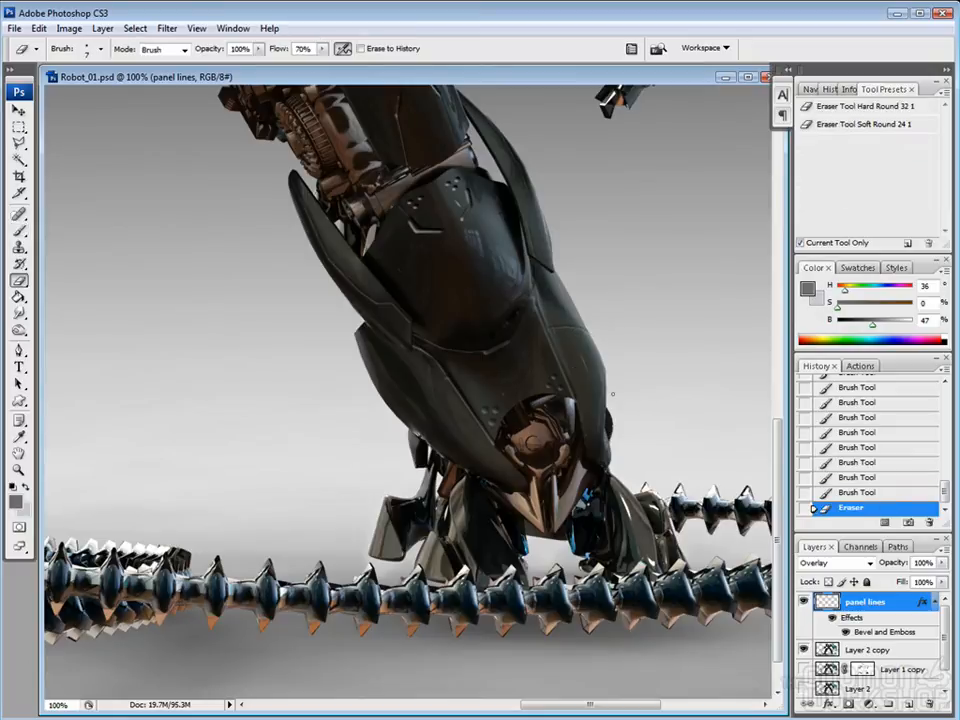
pyautogui.press('b')
pyautogui.scroll(-3, 400, 350)
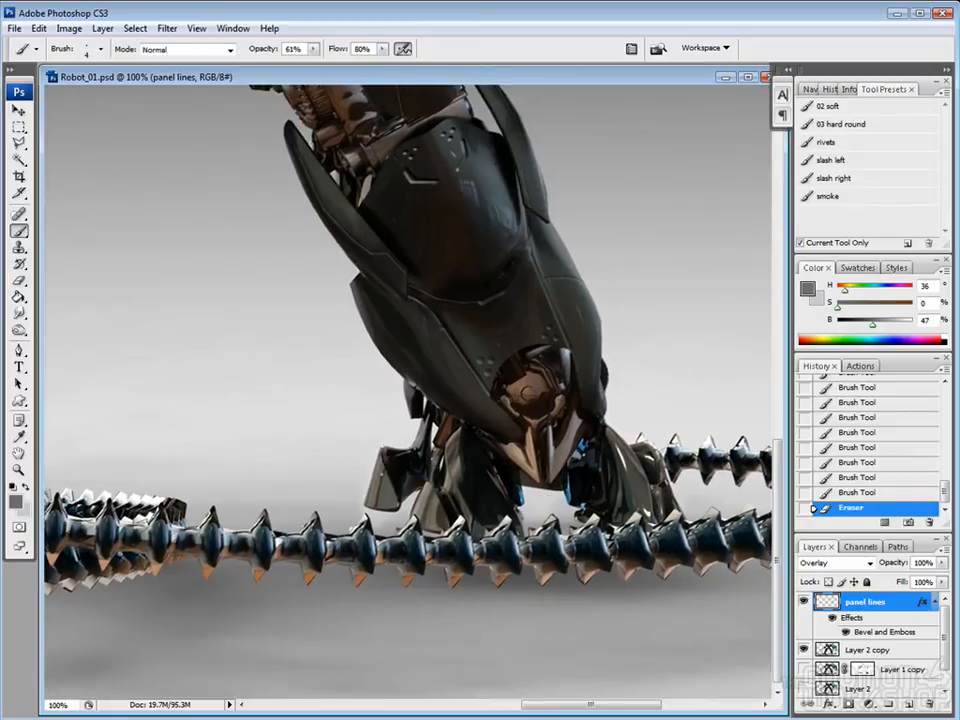
# Paint a column of small dark rivet and detail marks up the shin plate
pyautogui.click(645, 375)
pyautogui.click(645, 358)
pyautogui.click(645, 347)
pyautogui.click(645, 324)
pyautogui.click(645, 313)
pyautogui.scroll(-1, 400, 300)
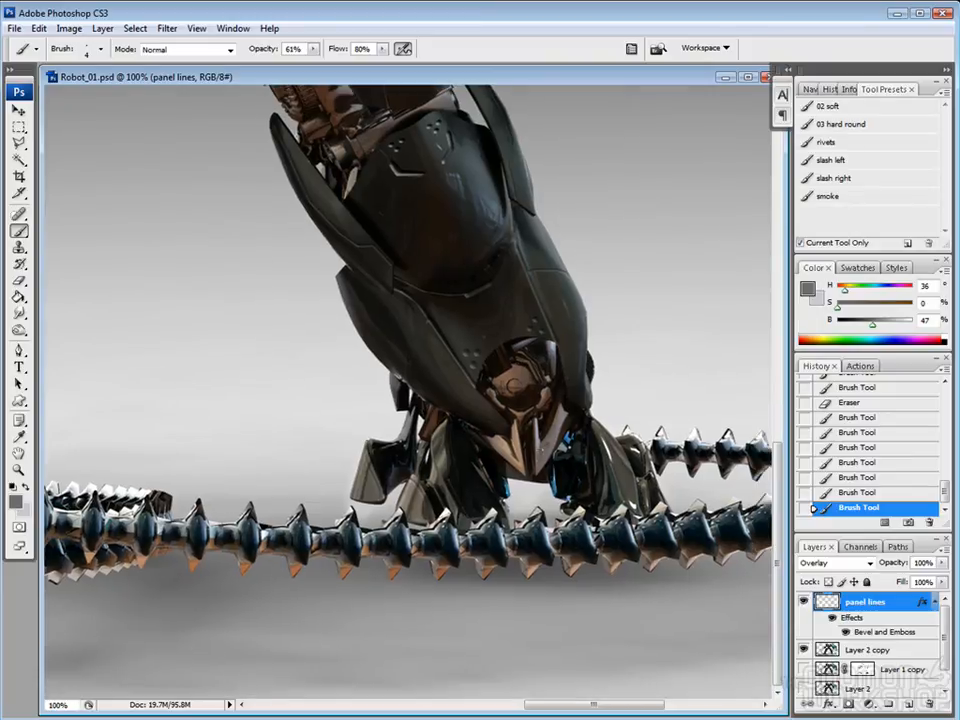
pyautogui.click(645, 296)
pyautogui.click(645, 290)
pyautogui.moveTo(303, 340); pyautogui.dragTo(303, 380)
pyautogui.moveTo(295, 320); pyautogui.dragTo(313, 320)
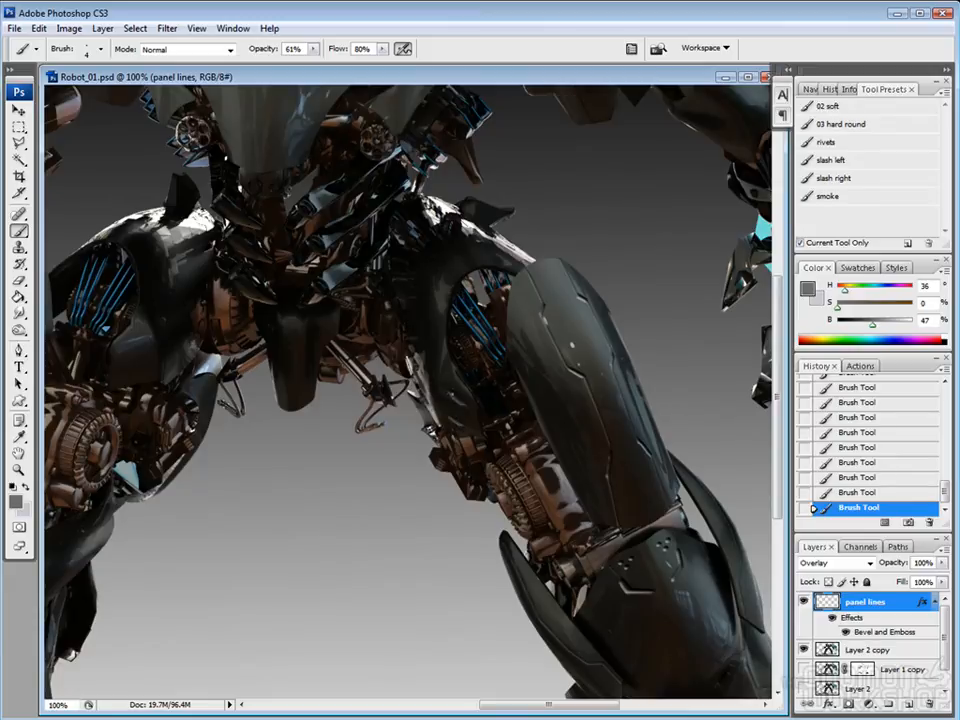
# Paint and trim small detail strokes on both thigh plates, erasing stray paint
pyautogui.press('e')
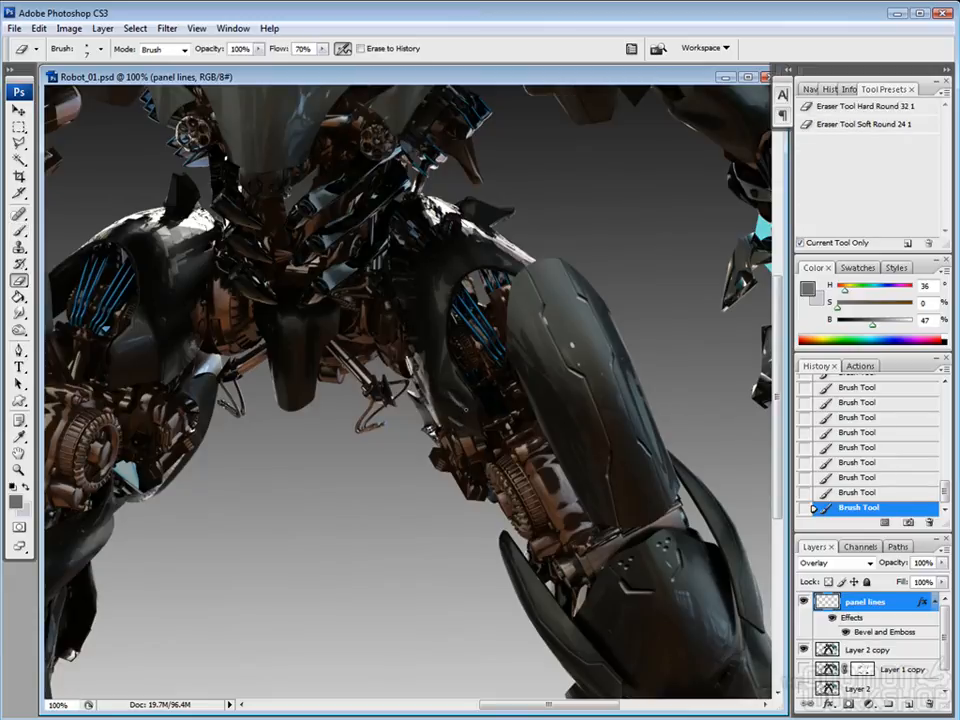
pyautogui.moveTo(465, 407)
pyautogui.mouseDown()
pyautogui.moveTo(448, 400)
pyautogui.moveTo(550, 391)
pyautogui.moveTo(500, 410)
pyautogui.mouseUp()
pyautogui.press('b')
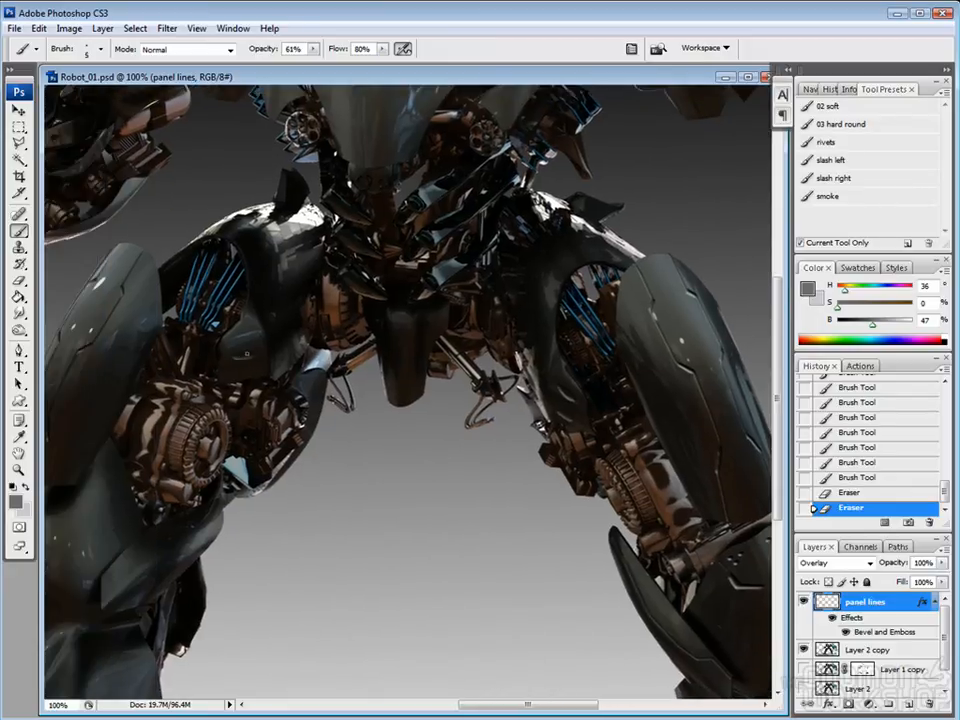
pyautogui.moveTo(616, 358); pyautogui.dragTo(655, 358)
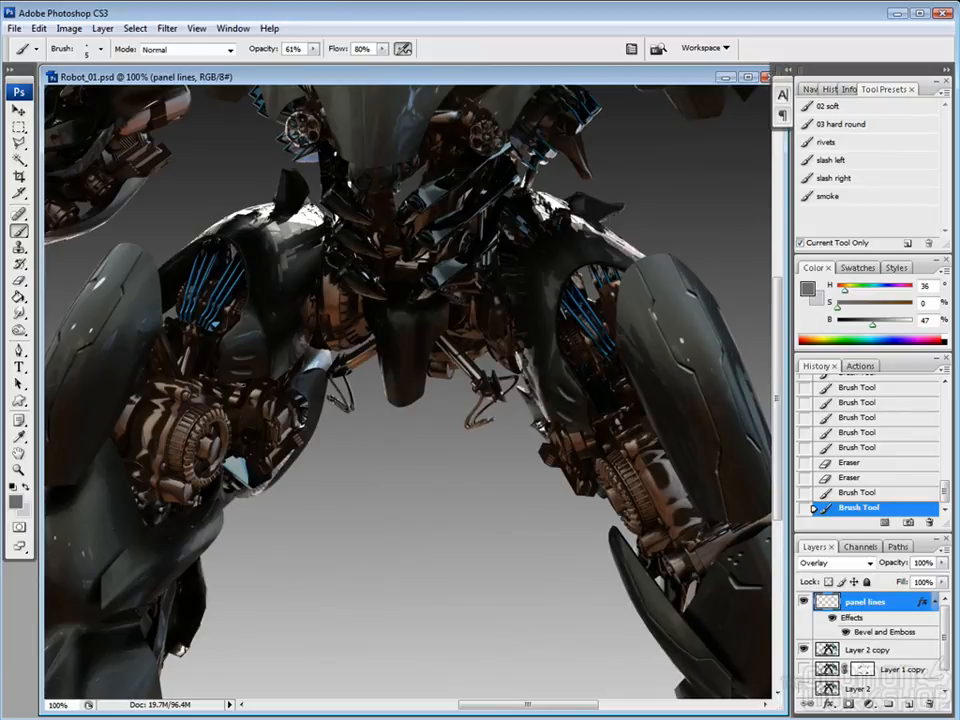
pyautogui.press('e')
pyautogui.moveTo(182, 280); pyautogui.dragTo(192, 278)
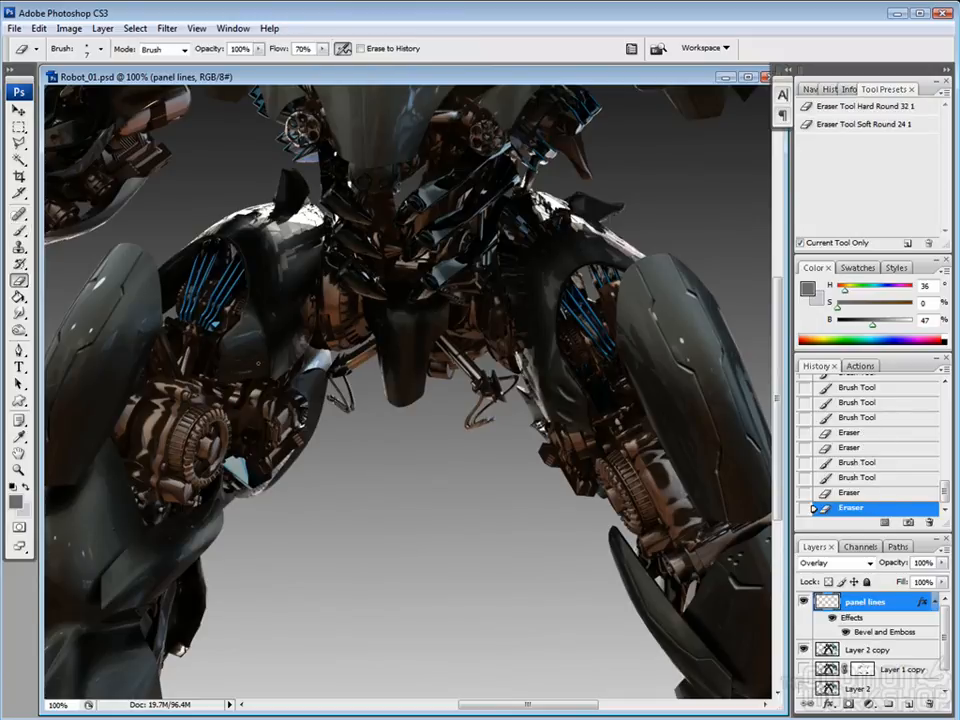
pyautogui.press('b')
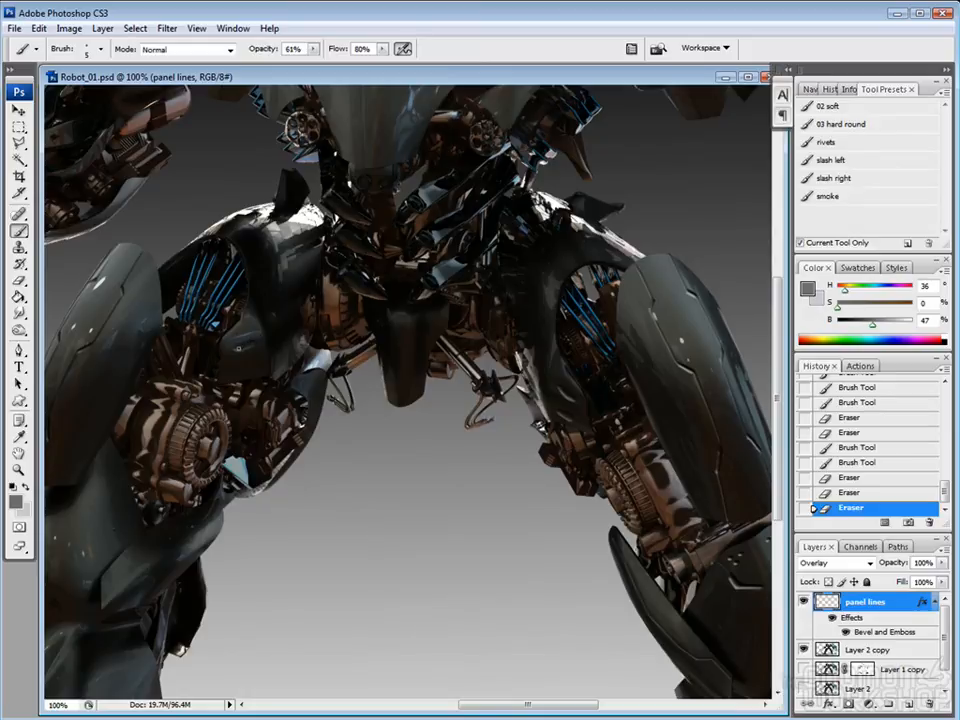
pyautogui.moveTo(174, 258)
pyautogui.mouseDown()
pyautogui.moveTo(187, 263)
pyautogui.moveTo(188, 278)
pyautogui.mouseUp()
pyautogui.press('e')
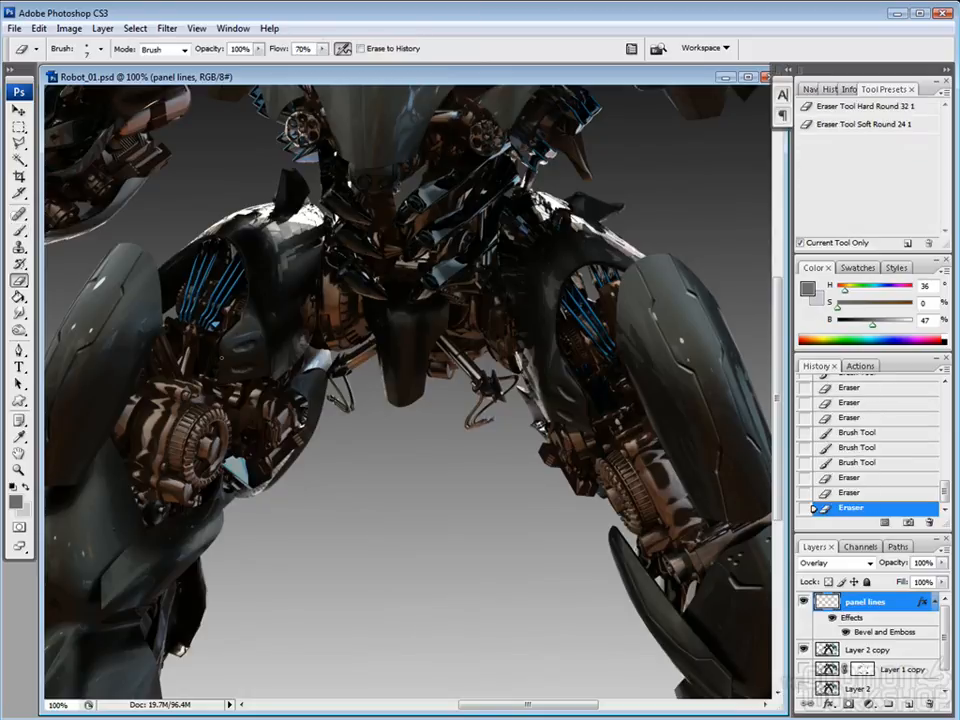
pyautogui.press('b')
pyautogui.scroll(1, 238, 355)
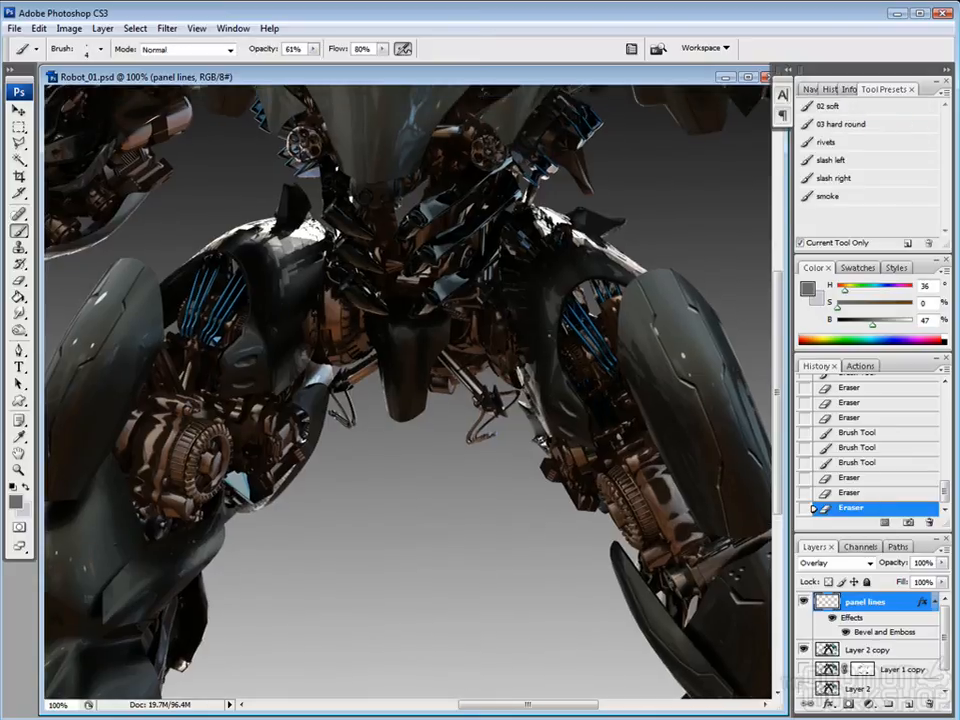
# Rework the right thigh plate detail, undoing bad strokes and touching up the remaining line
pyautogui.moveTo(645, 312)
pyautogui.mouseDown()
pyautogui.moveTo(645, 345)
pyautogui.moveTo(645, 290)
pyautogui.moveTo(642, 345)
pyautogui.moveTo(645, 310)
pyautogui.moveTo(618, 302)
pyautogui.mouseUp()
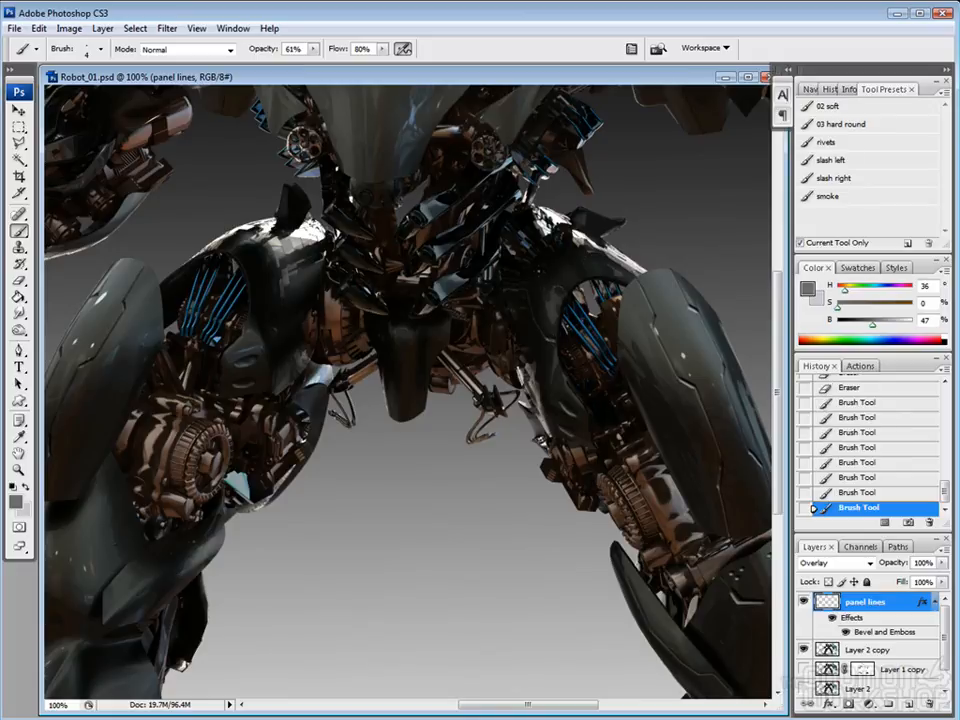
pyautogui.hotkey('ctrl', 'alt', 'z')
pyautogui.hotkey('ctrl', 'alt', 'z')
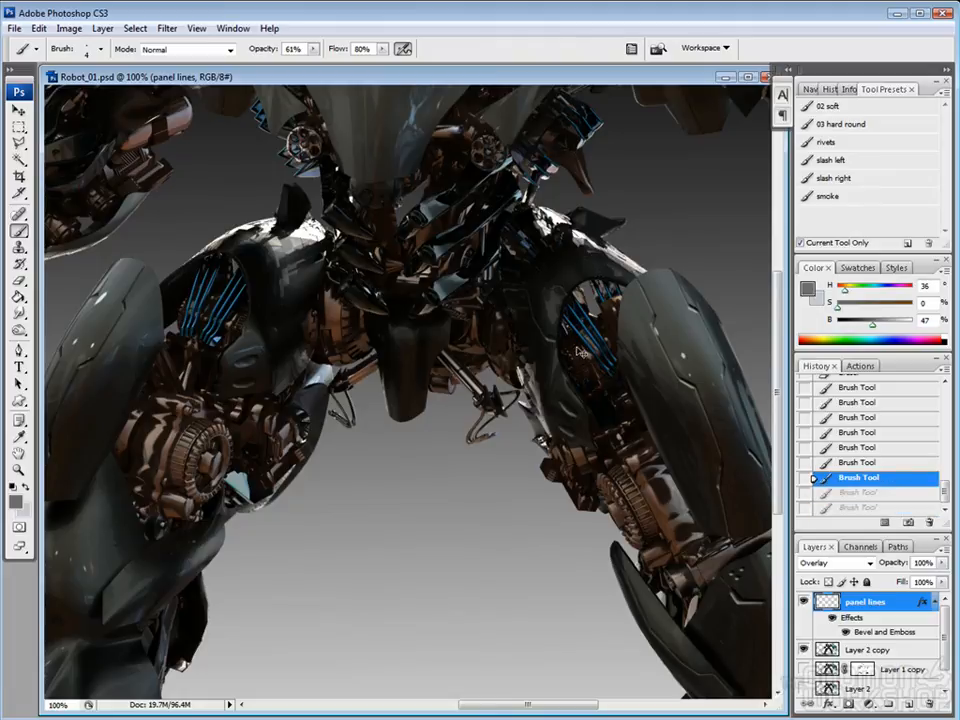
pyautogui.hotkey('ctrl', 'alt', 'z')
pyautogui.moveTo(608, 352); pyautogui.dragTo(703, 380)
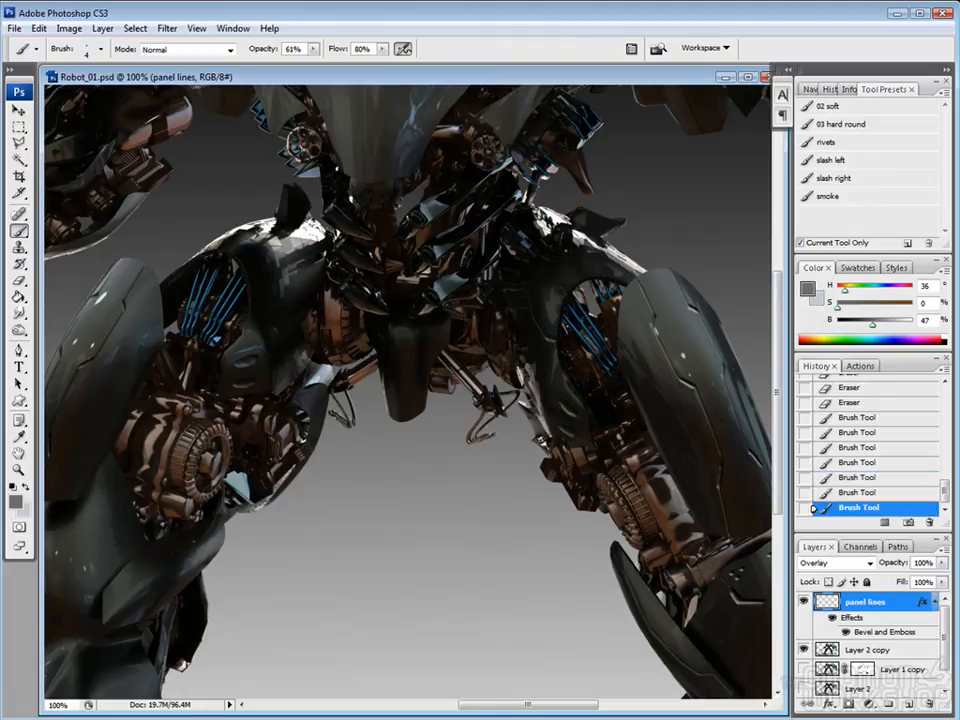
pyautogui.hotkey('ctrl', 'z')
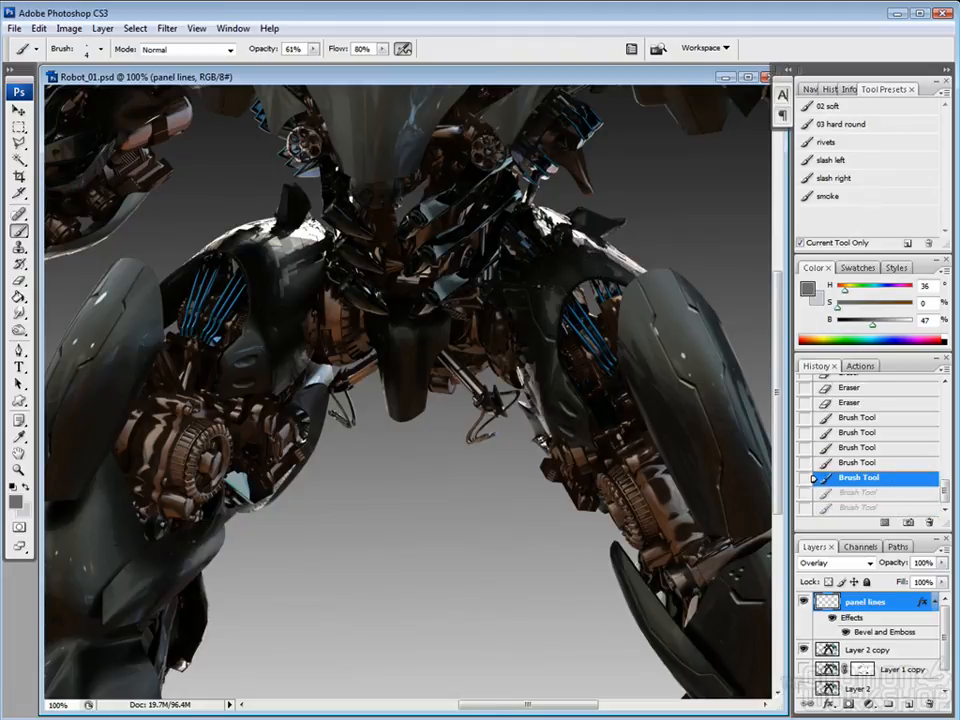
pyautogui.press('e')
pyautogui.moveTo(610, 372); pyautogui.dragTo(705, 356)
pyautogui.press('b')
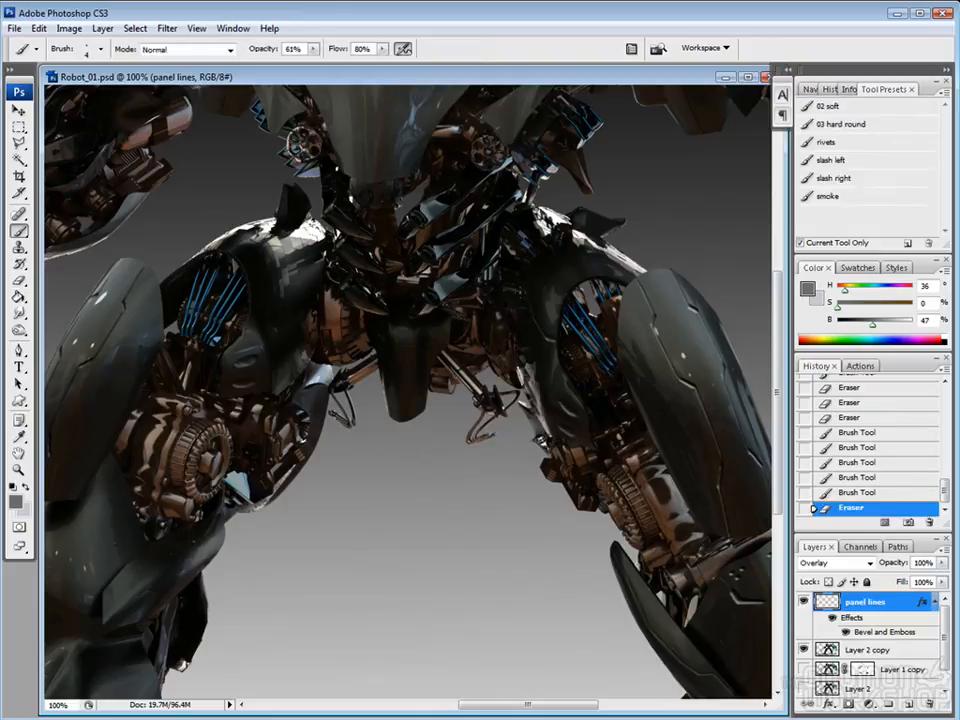
pyautogui.moveTo(645, 312)
pyautogui.mouseDown()
pyautogui.moveTo(645, 368)
pyautogui.moveTo(645, 300)
pyautogui.moveTo(620, 450)
pyautogui.moveTo(645, 288)
pyautogui.moveTo(615, 290)
pyautogui.mouseUp()
pyautogui.press('e')
pyautogui.press('b')
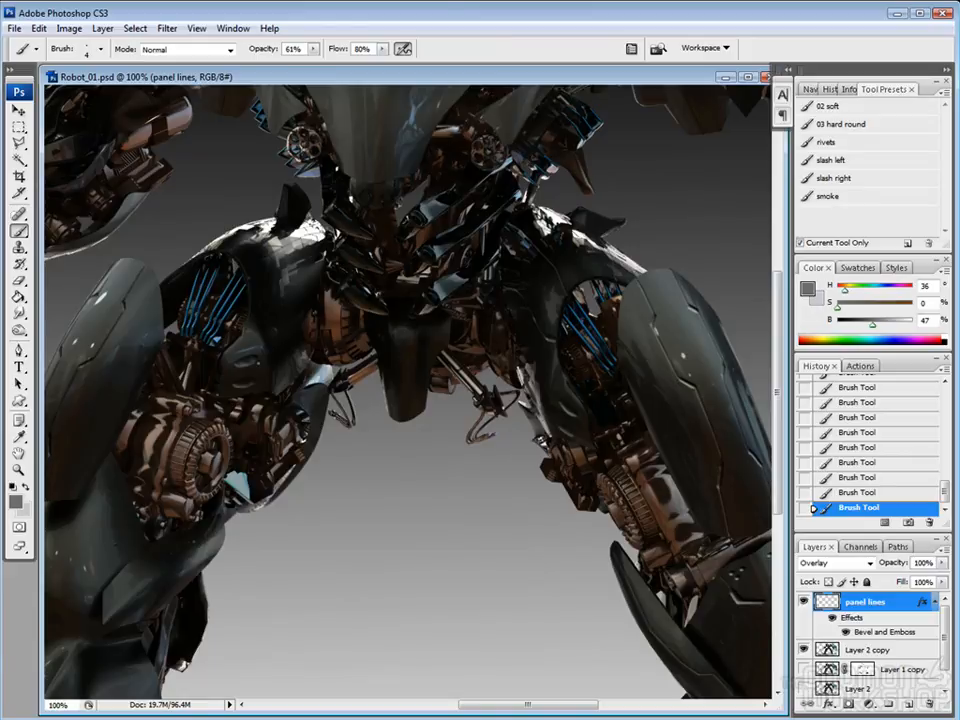
pyautogui.moveTo(250, 500); pyautogui.dragTo(330, 300)
pyautogui.moveTo(300, 500); pyautogui.dragTo(350, 250)
# Bring the left shin into view and darken the paint colour from brightness 47 to 29
pyautogui.moveTo(300, 450)
pyautogui.mouseDown()
pyautogui.moveTo(395, 419)
pyautogui.moveTo(420, 360)
pyautogui.mouseUp()
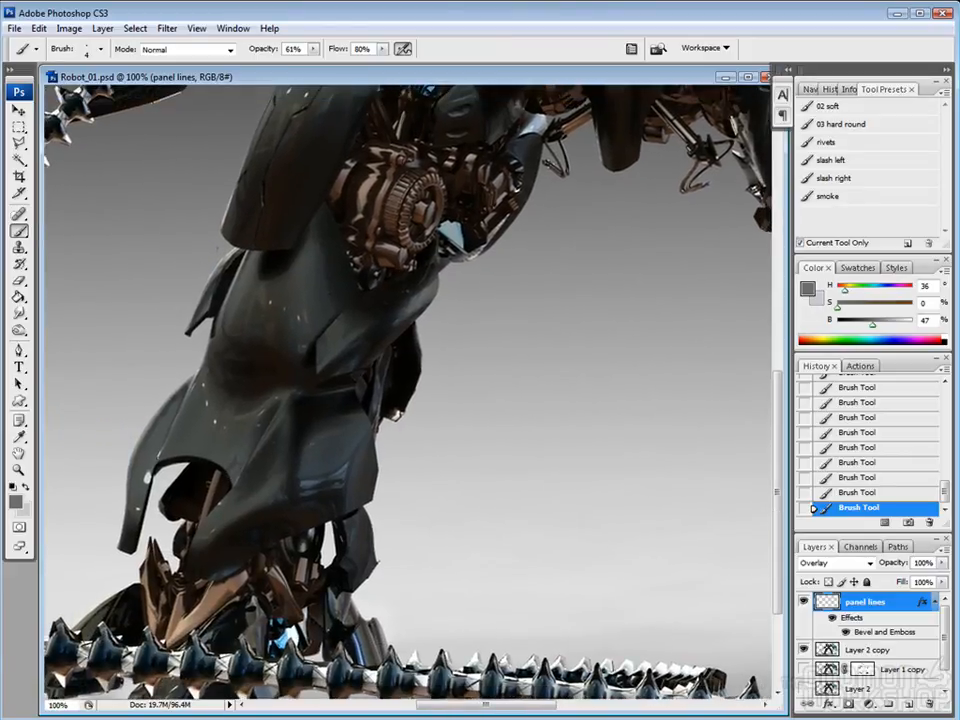
pyautogui.moveTo(872, 322); pyautogui.dragTo(859, 322)
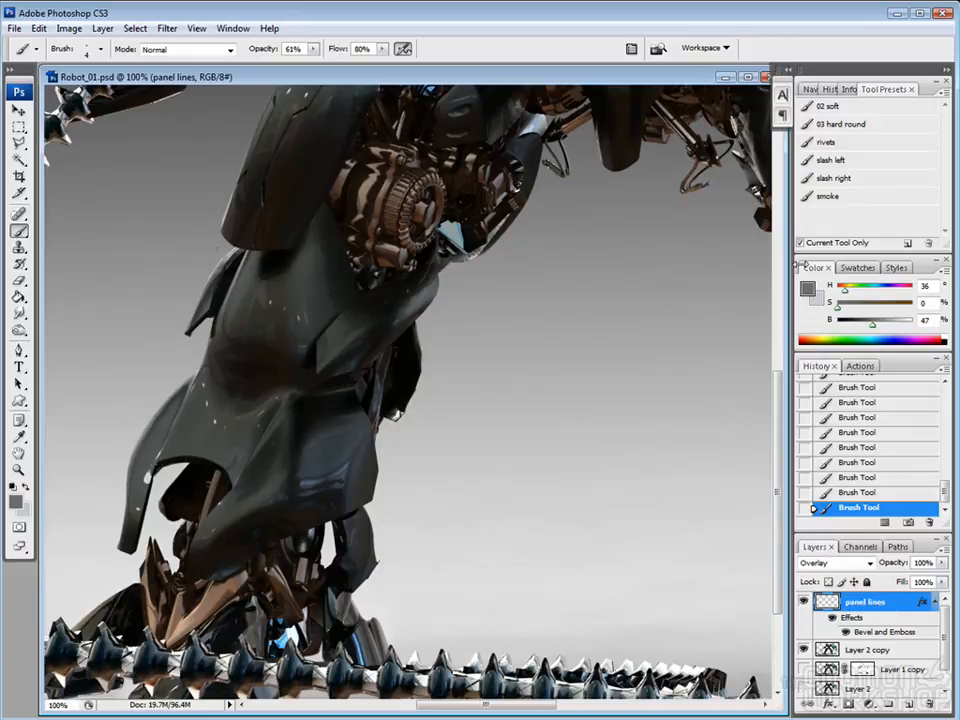